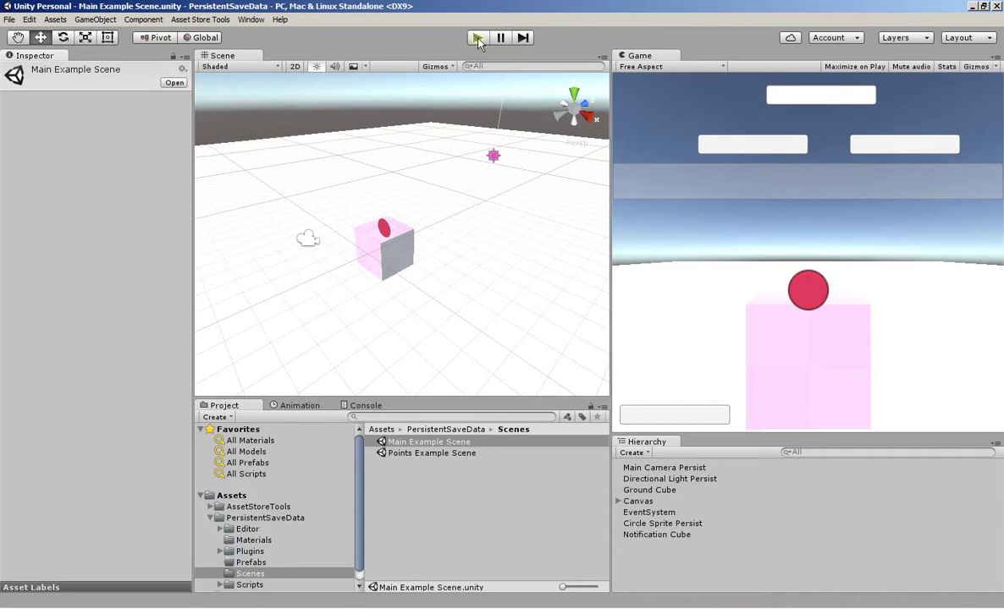
Run the Main Example Scene in Play mode and orbit the Scene view around the cube.
{"action": "left_click", "coordinate": [478, 37]}
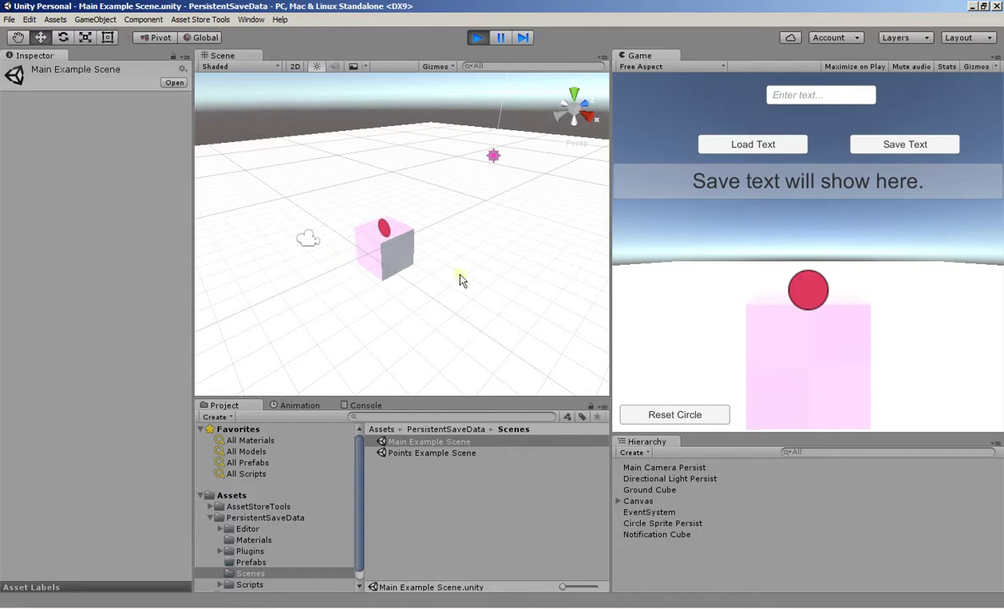
{"action": "left_click_drag", "start_coordinate": [460, 280], "coordinate": [284, 352], "text": "alt"}
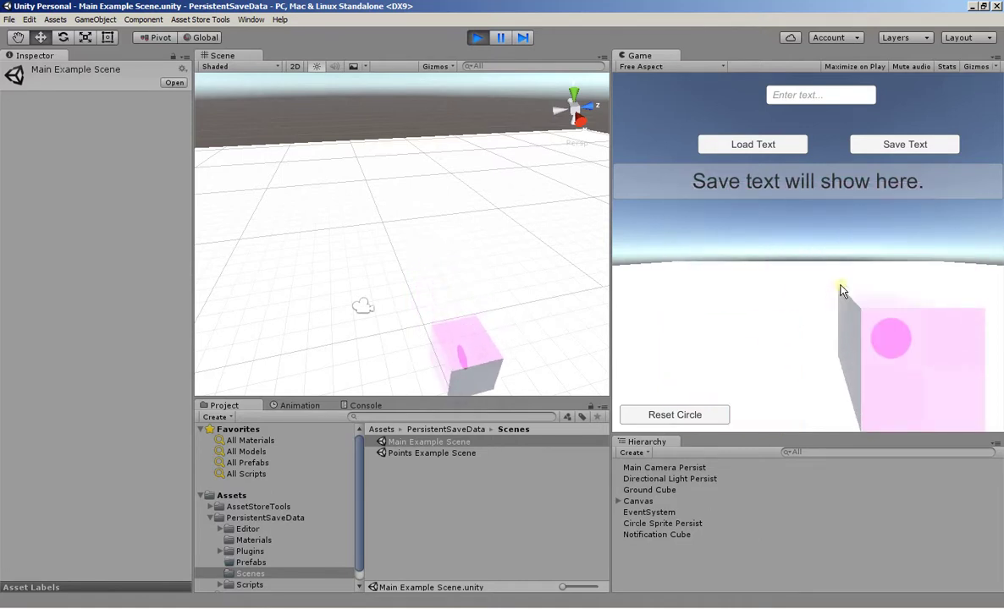
Enter 'Hello World' in the game's input field, save it, then load it back.
{"action": "left_click", "coordinate": [804, 100]}
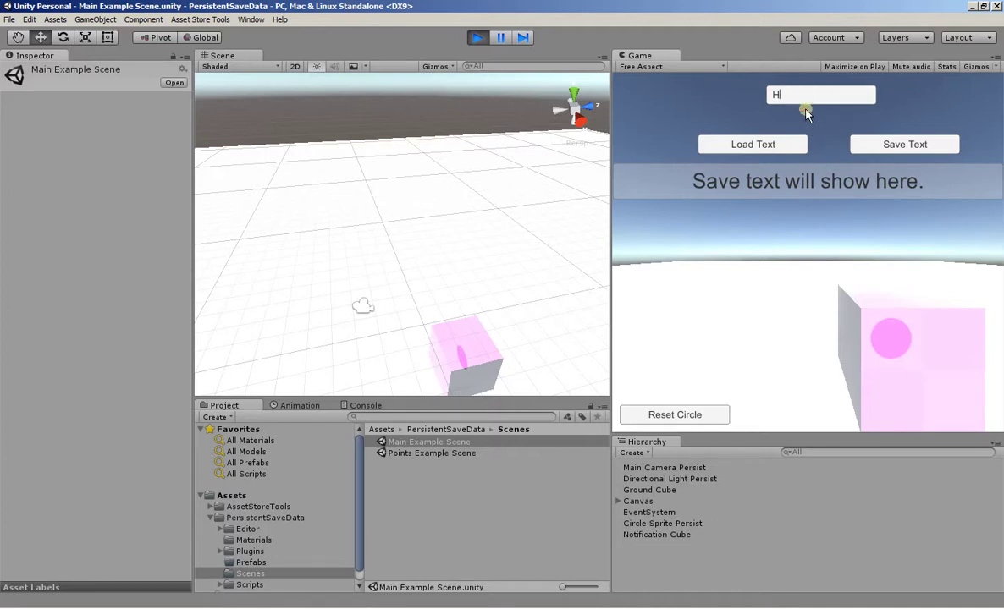
{"action": "type", "text": "Hello World"}
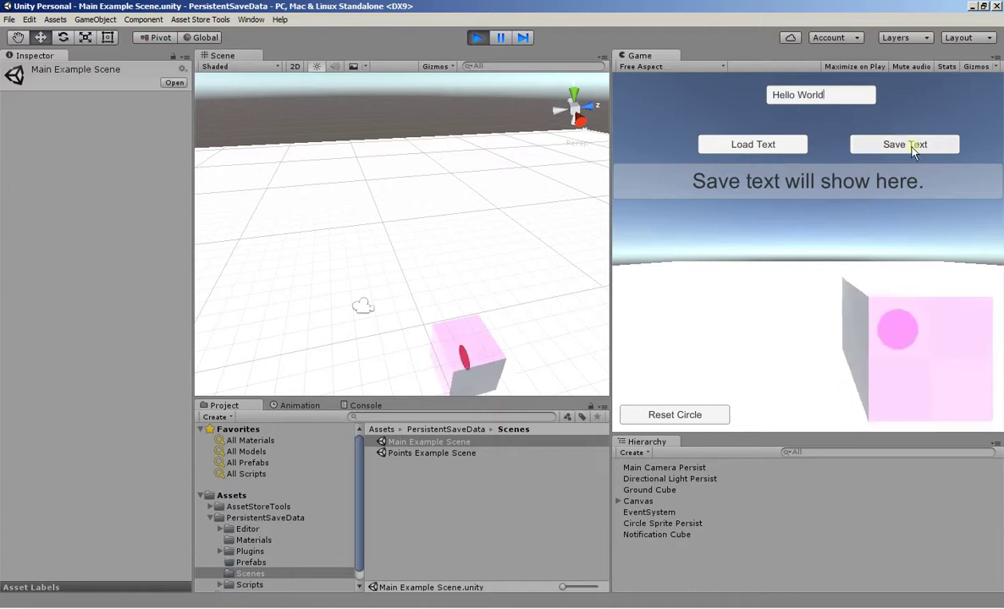
{"action": "left_click", "coordinate": [898, 142]}
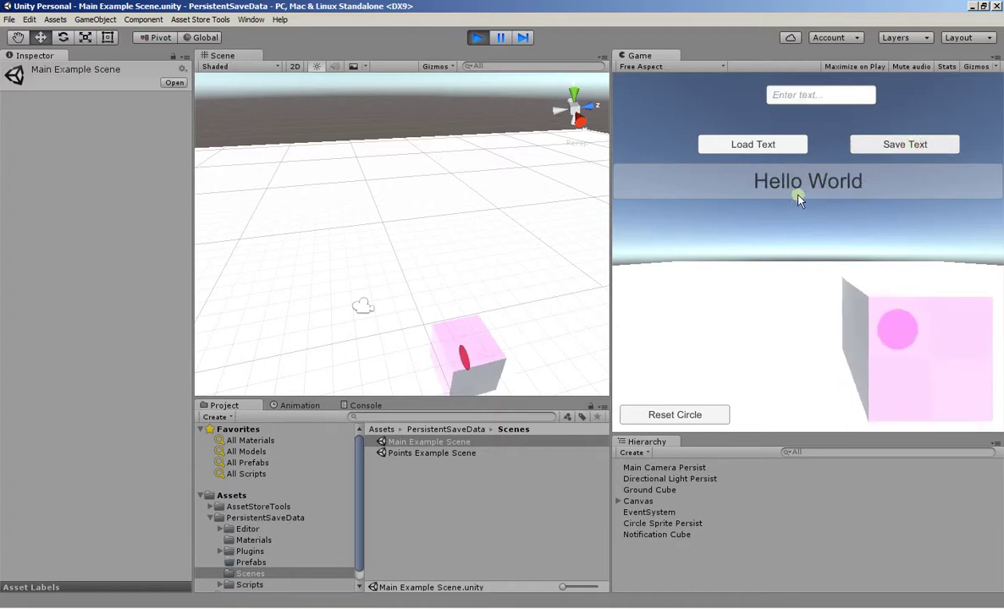
{"action": "left_click", "coordinate": [752, 146]}
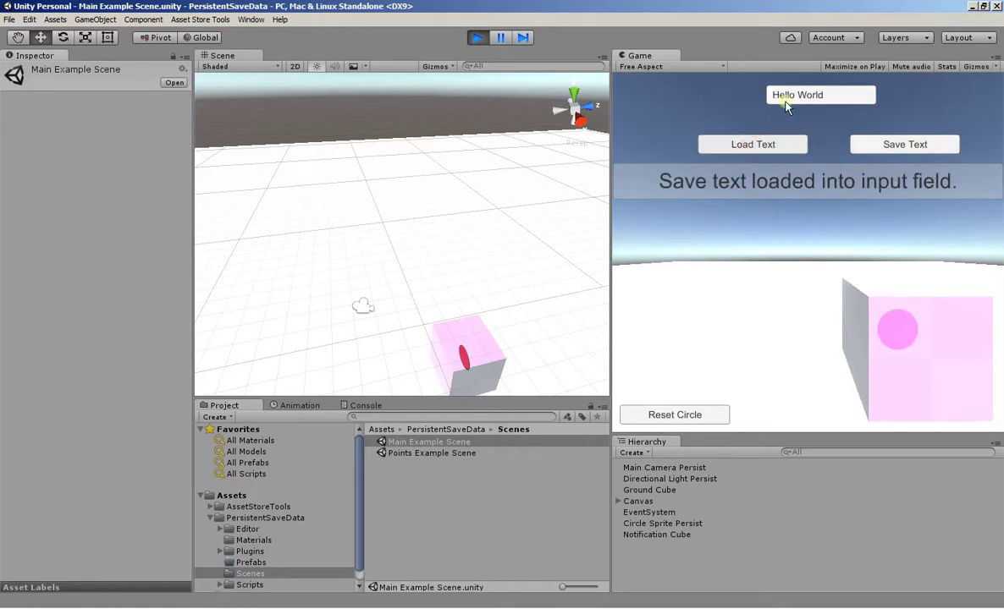
Stop play mode and review Circle Sprite Persist's save File Formats list without changing it.
{"action": "left_click", "coordinate": [476, 39]}
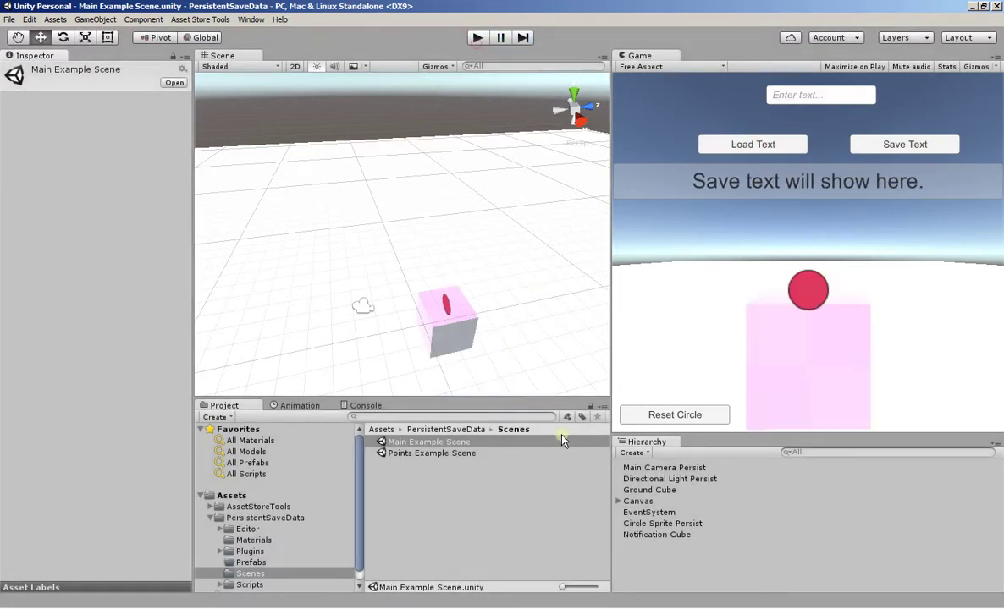
{"action": "left_click", "coordinate": [637, 524]}
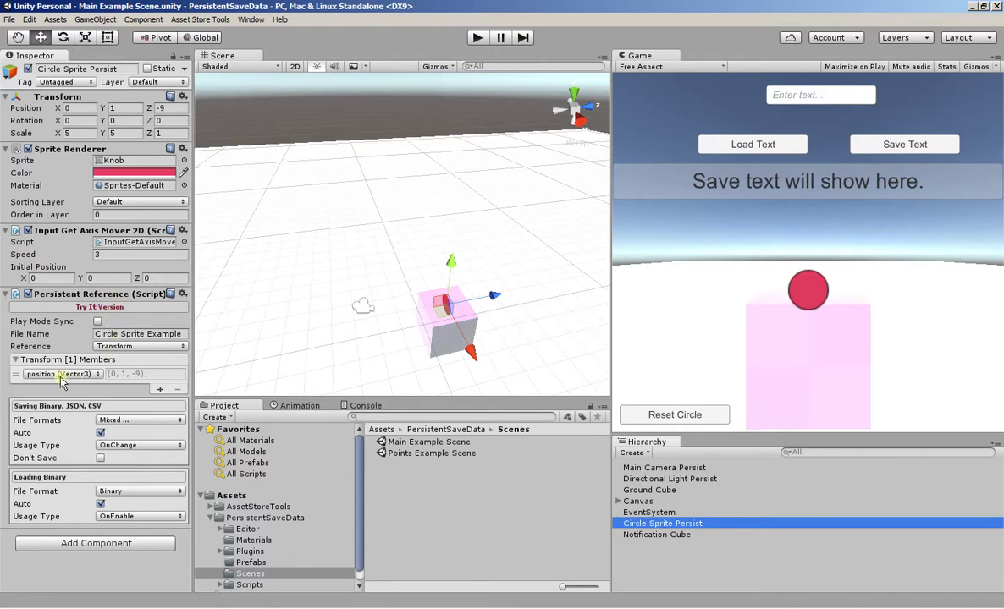
{"action": "left_click", "coordinate": [150, 421]}
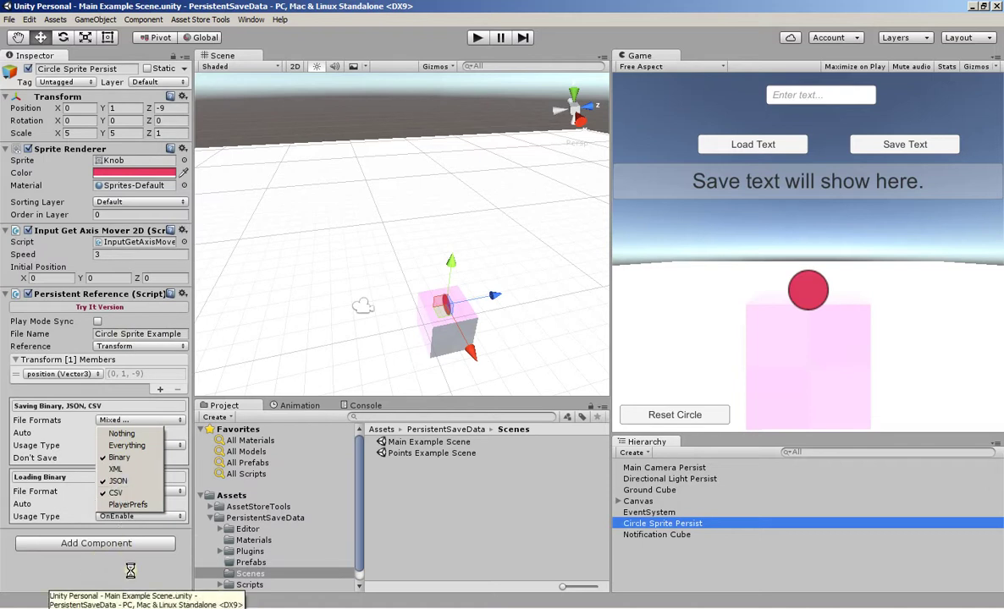
{"action": "left_click", "coordinate": [121, 529]}
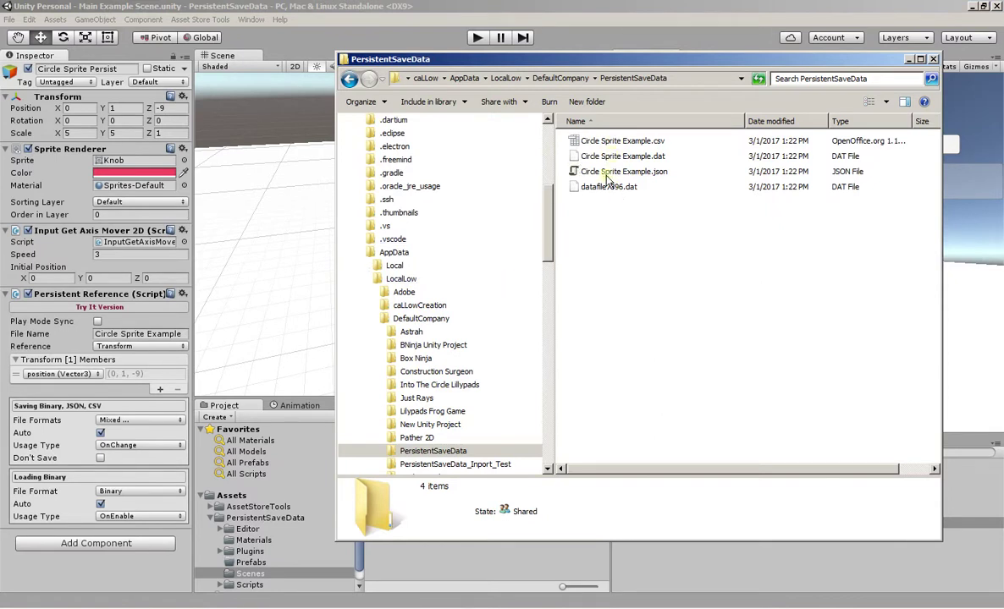
Open Circle Sprite Example.csv in Sublime Text to see the saved position (1.958744, 0.1242811, -9).
{"action": "right_click", "coordinate": [554, 139]}
{"action": "left_click", "coordinate": [635, 196]}
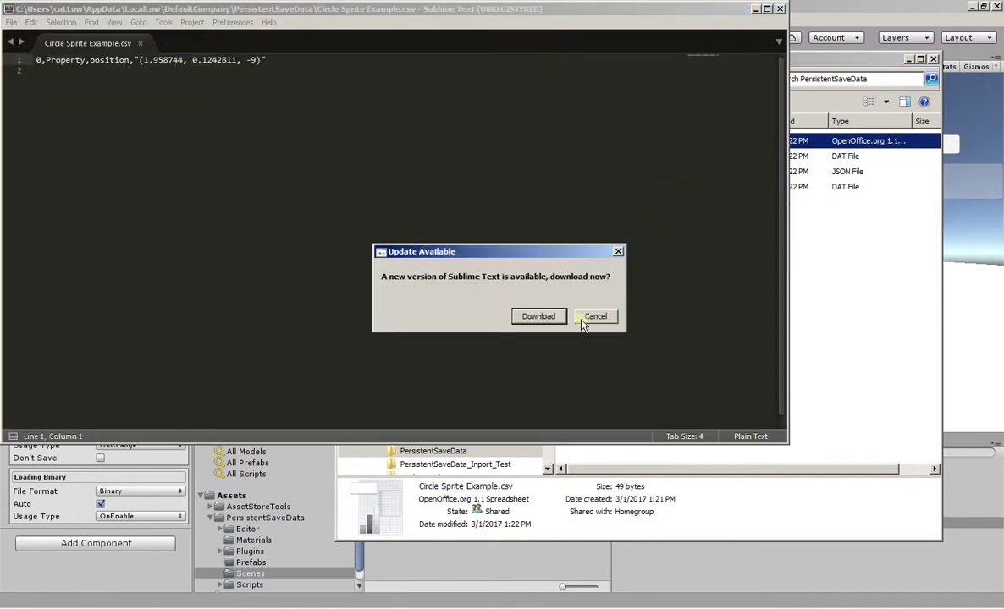
Dismiss Sublime's update prompt and select Circle Sprite Example.dat in the PersistentSaveData folder.
{"action": "left_click", "coordinate": [586, 323]}
{"action": "key", "text": "alt+Tab"}
{"action": "left_click", "coordinate": [773, 278]}
{"action": "left_click", "coordinate": [622, 156]}
View the .dat and .json save files in Sublime Text, then close the editor.
{"action": "left_click_drag", "start_coordinate": [472, 161], "coordinate": [236, 145]}
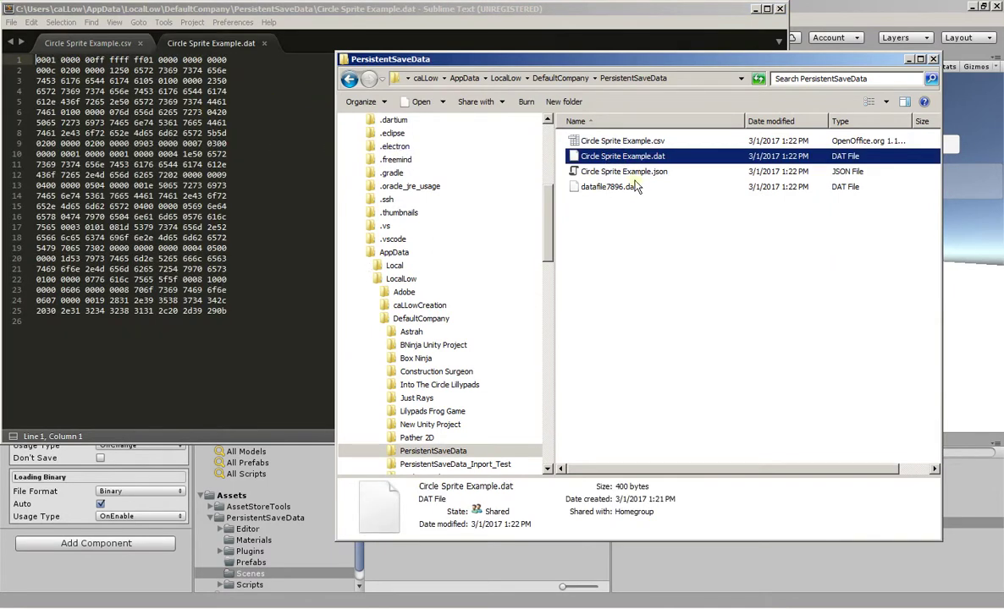
{"action": "left_click_drag", "start_coordinate": [628, 172], "coordinate": [187, 163]}
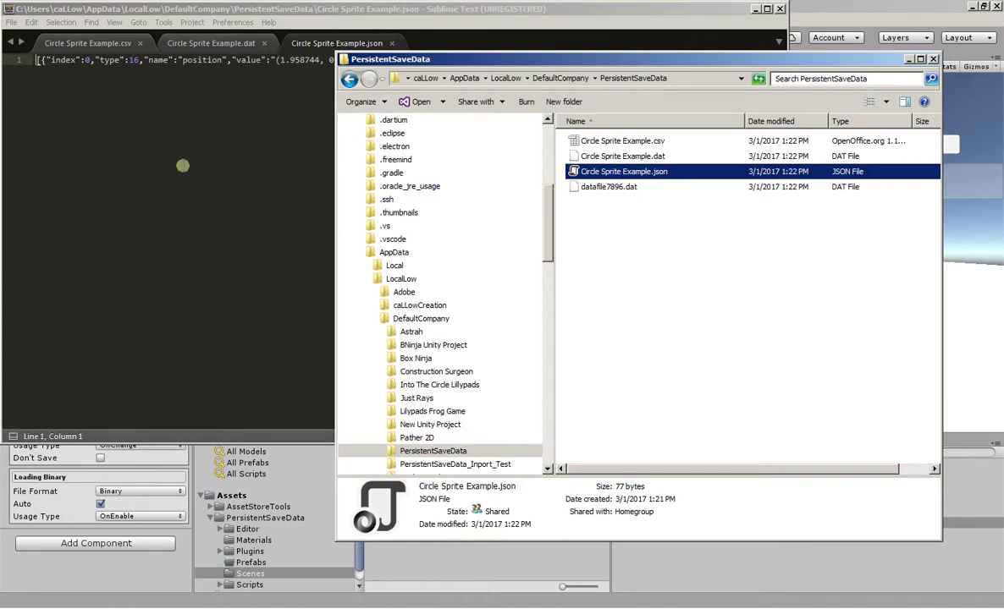
{"action": "left_click", "coordinate": [182, 165]}
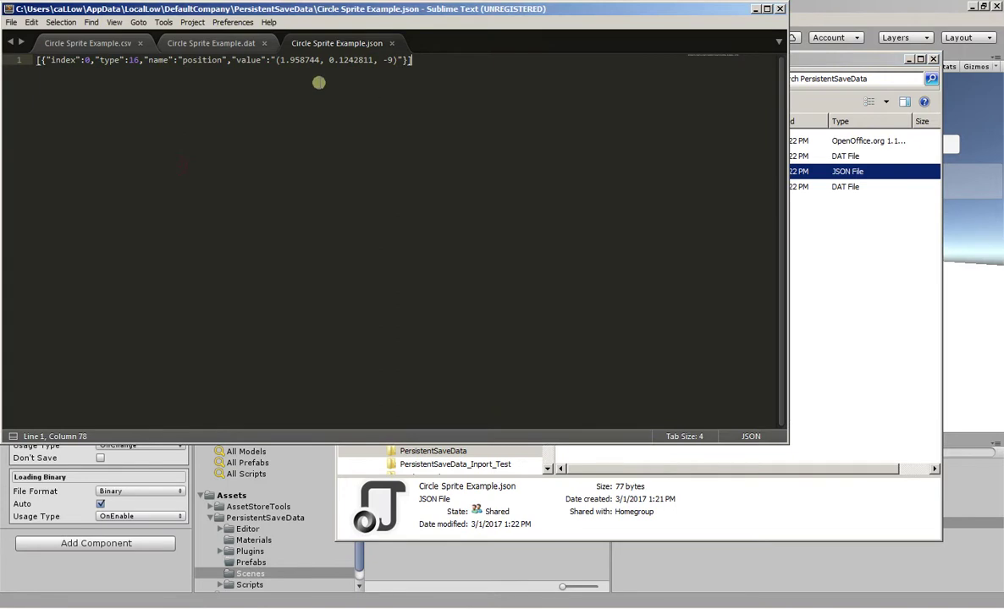
{"action": "left_click", "coordinate": [781, 9]}
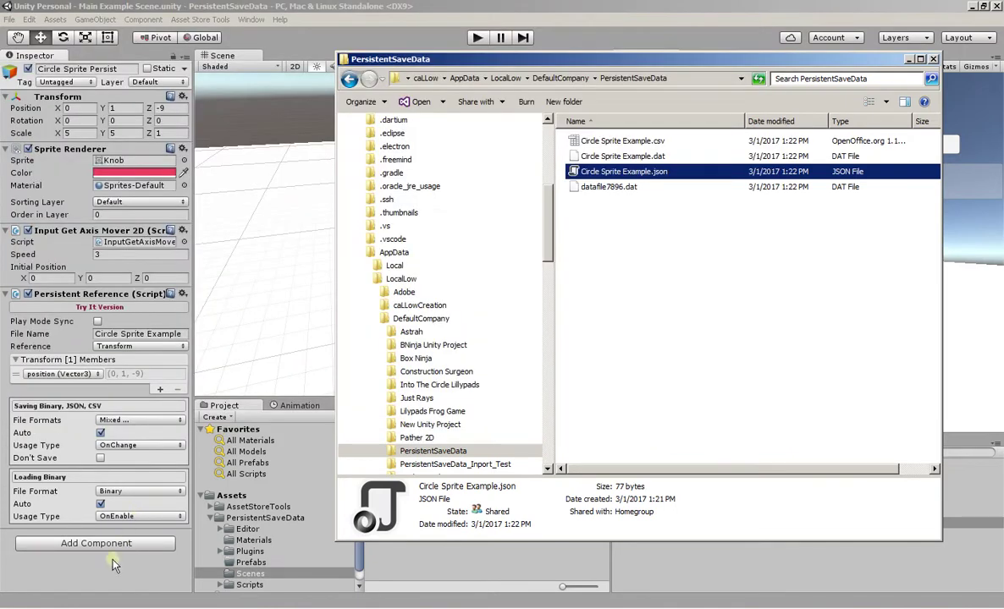
Switch Circle Sprite Persist's loading File Format from PlayerPrefs to JSON, leaving saving formats unchanged.
{"action": "left_click", "coordinate": [104, 518]}
{"action": "left_click", "coordinate": [123, 492]}
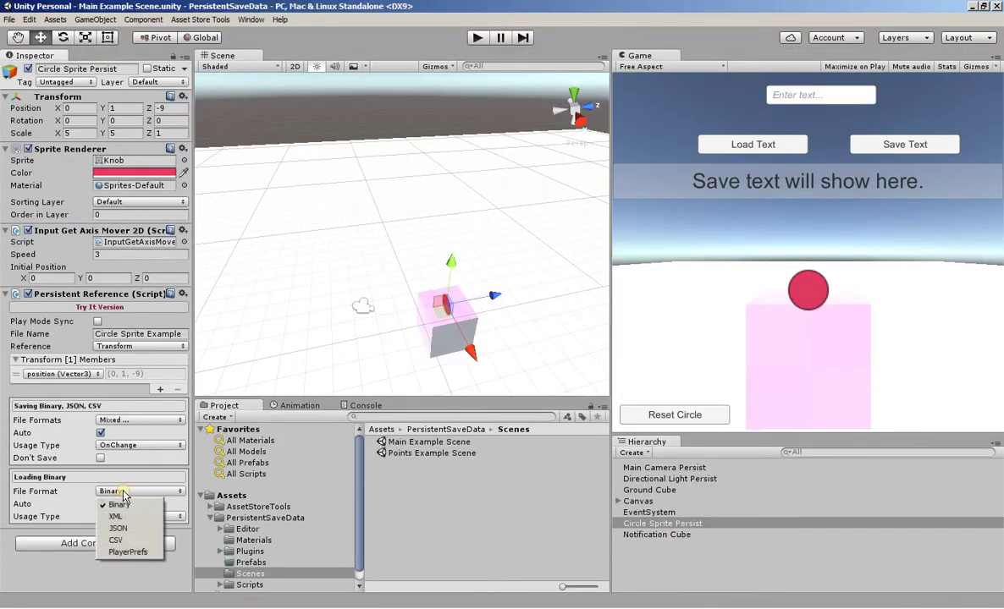
{"action": "left_click", "coordinate": [127, 552]}
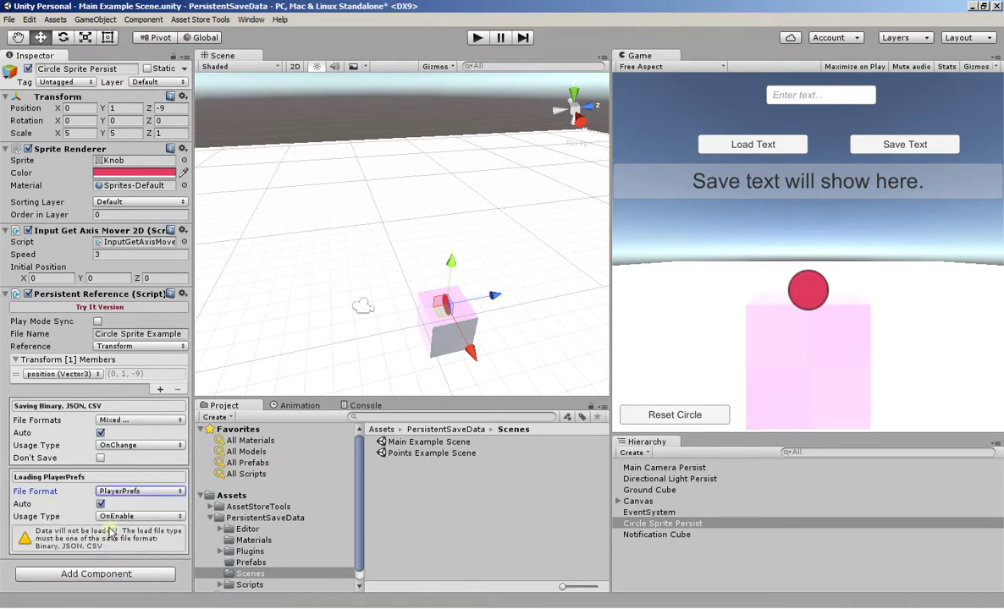
{"action": "left_click", "coordinate": [119, 420]}
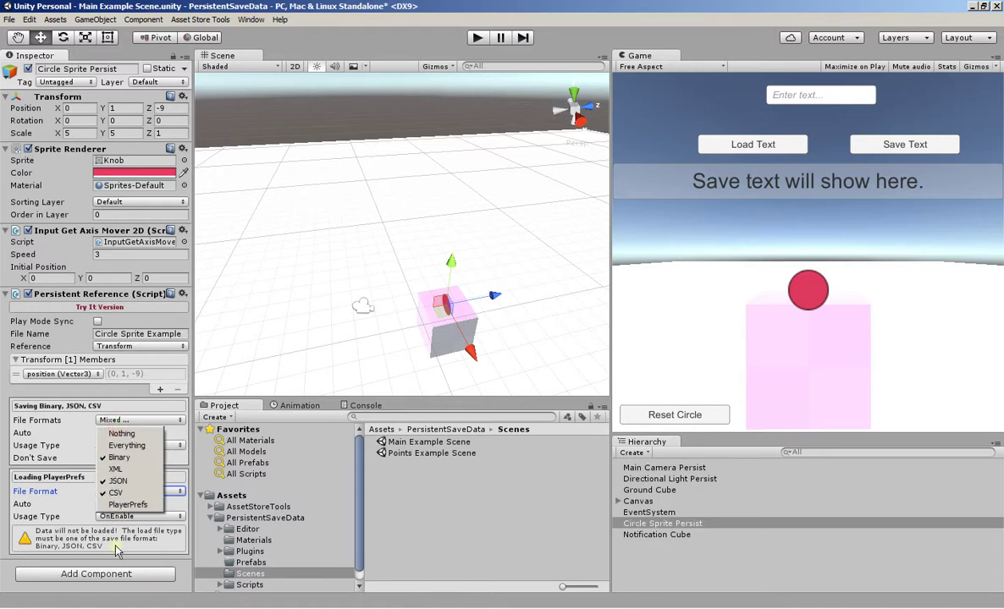
{"action": "left_click", "coordinate": [83, 549]}
{"action": "left_click", "coordinate": [140, 492]}
{"action": "left_click", "coordinate": [131, 528]}
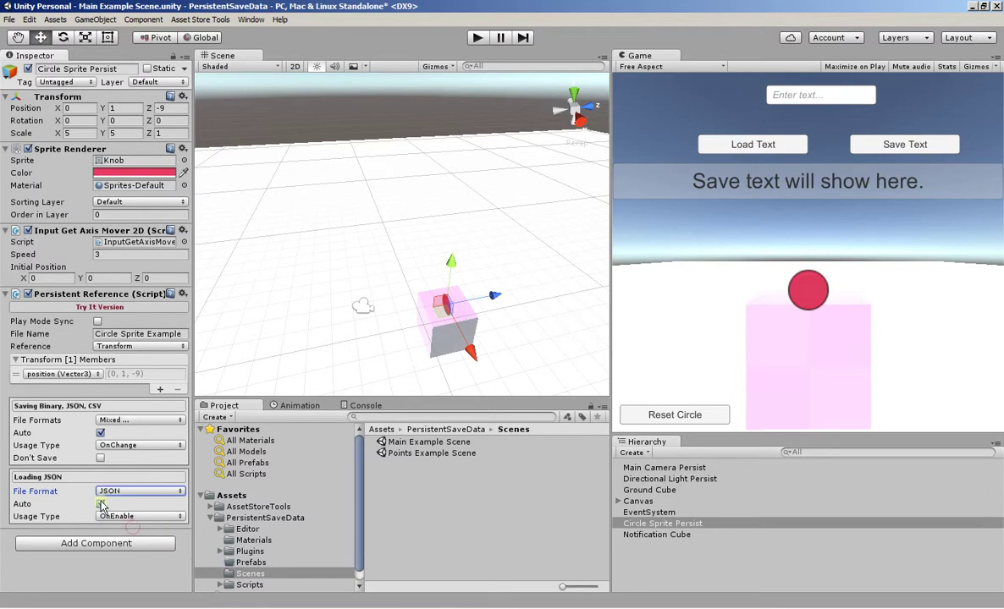
{"action": "left_click", "coordinate": [478, 38]}
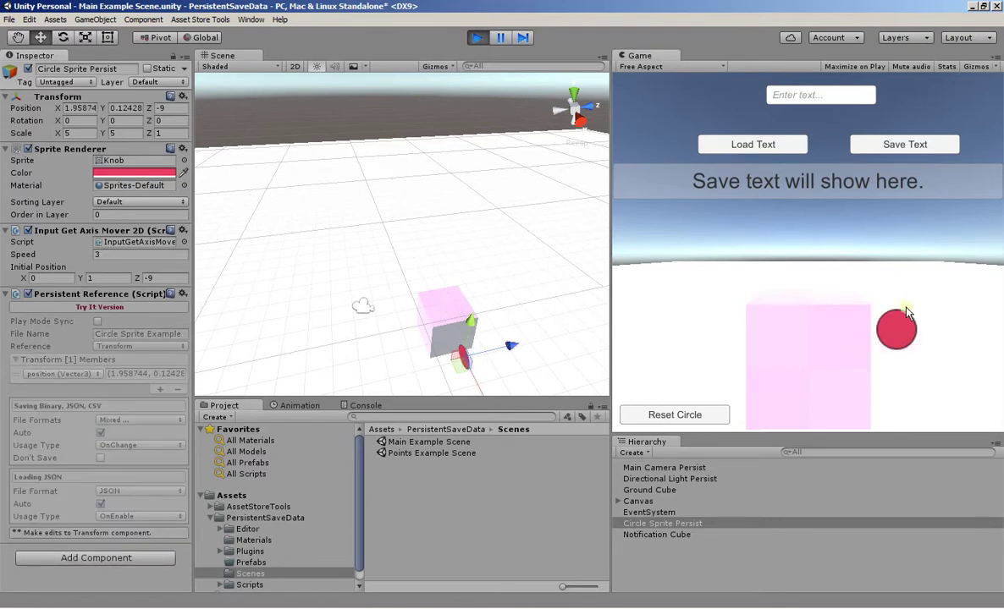
{"action": "key", "text": "Up"}
{"action": "key", "text": "Left"}
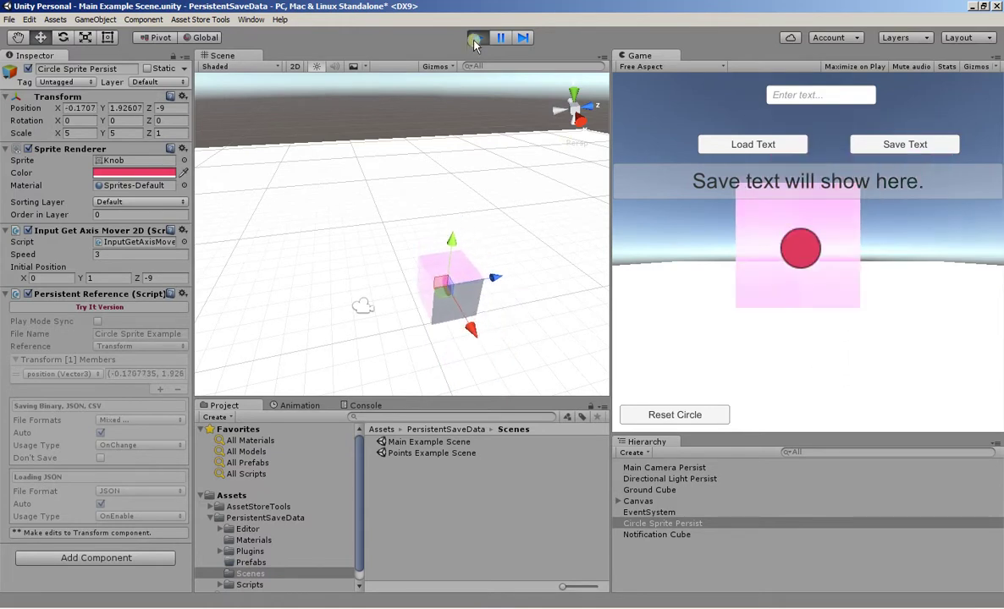
{"action": "key", "text": "ctrl+p"}
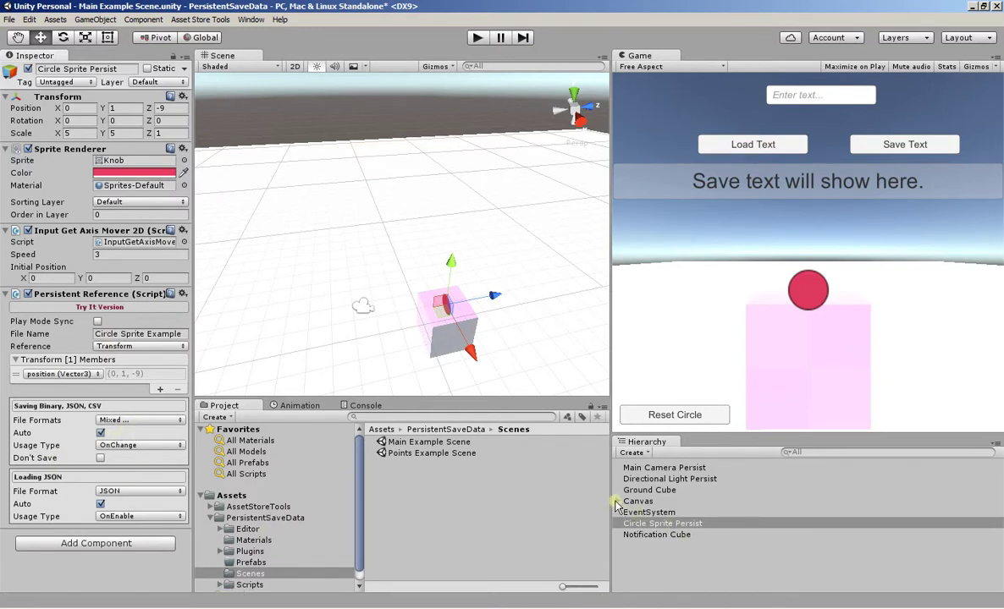
{"action": "left_click", "coordinate": [639, 536]}
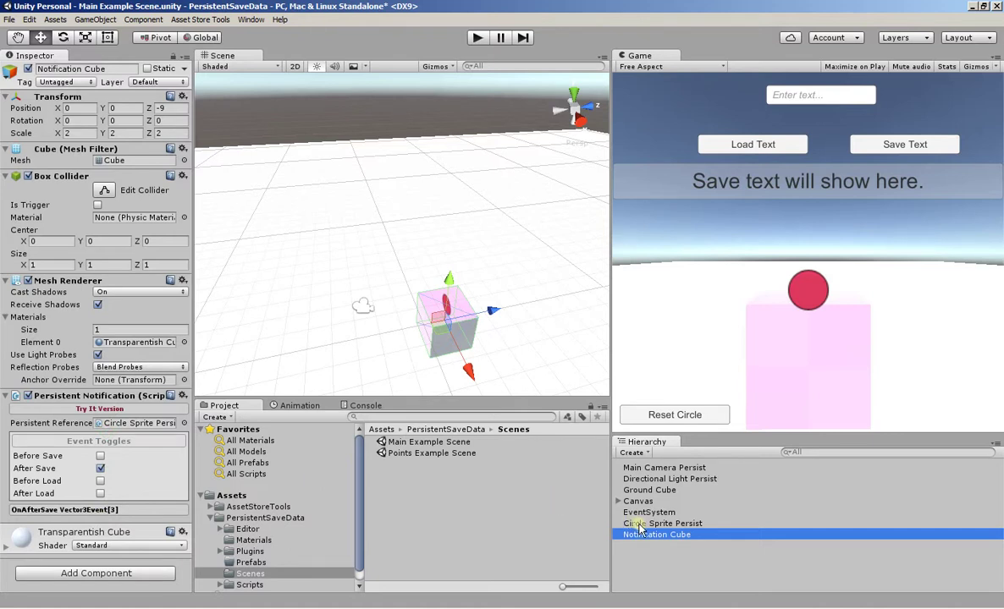
{"action": "left_click_drag", "start_coordinate": [638, 524], "coordinate": [131, 427]}
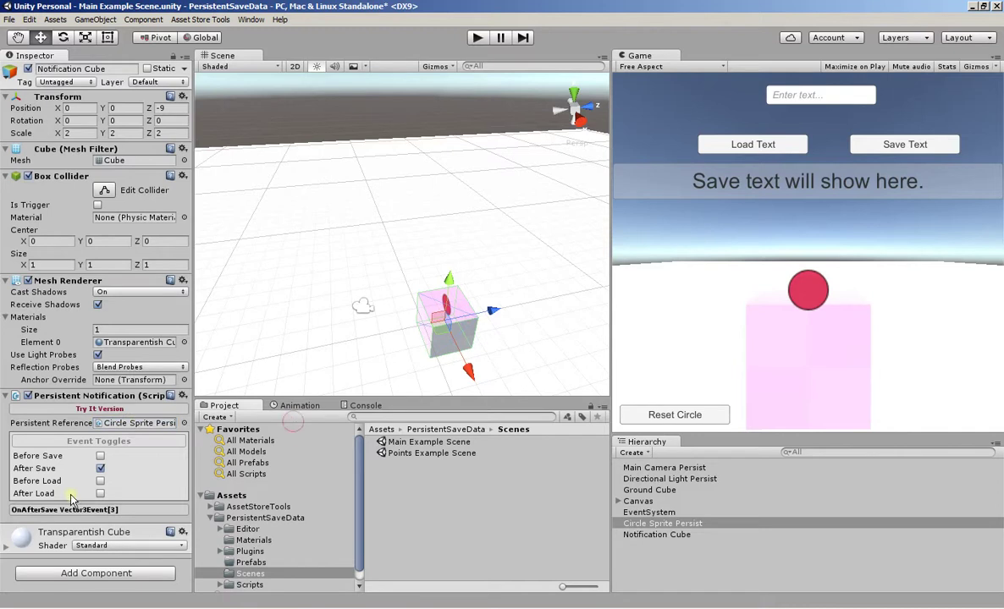
{"action": "left_click", "coordinate": [93, 509]}
{"action": "scroll", "coordinate": [93, 438], "scroll_direction": "down", "scroll_amount": 5}
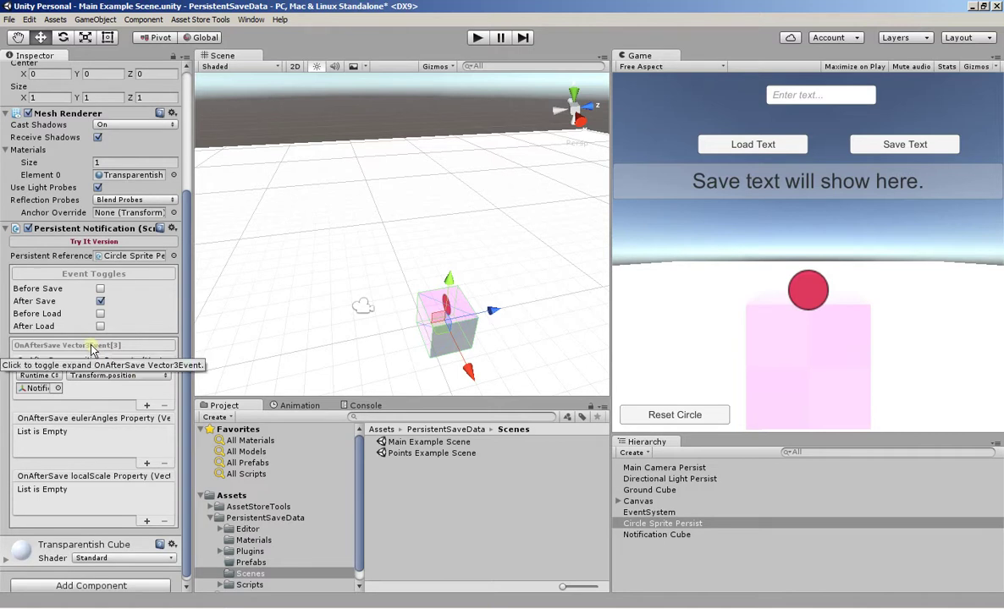
{"action": "left_click", "coordinate": [661, 535]}
{"action": "left_click", "coordinate": [653, 526]}
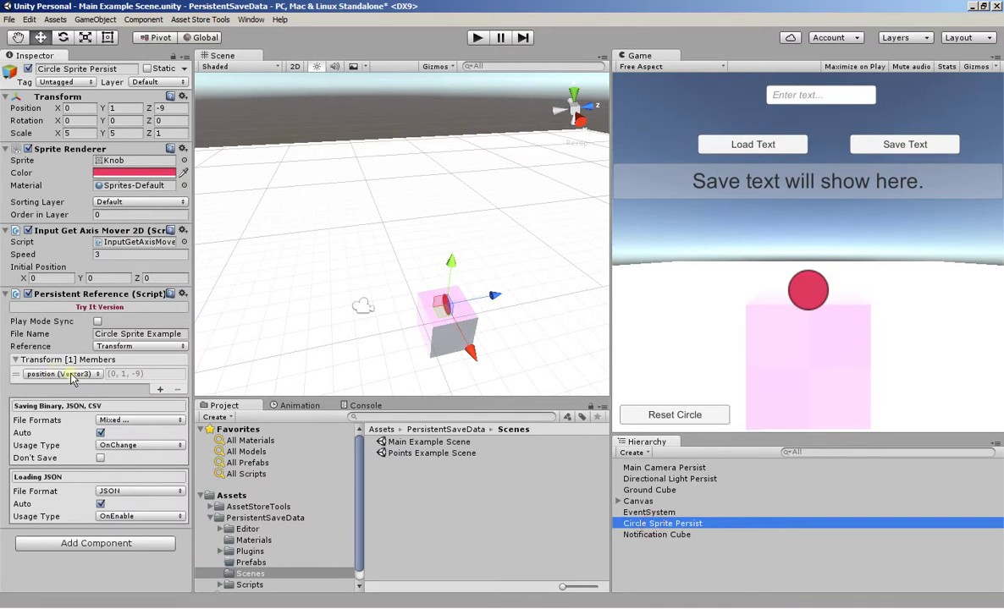
Look over the Notification Cube's event wiring, then reselect Circle Sprite Persist.
{"action": "left_click", "coordinate": [653, 536]}
{"action": "scroll", "coordinate": [86, 458], "scroll_direction": "down", "scroll_amount": 5}
{"action": "scroll", "coordinate": [85, 458], "scroll_direction": "down", "scroll_amount": 2}
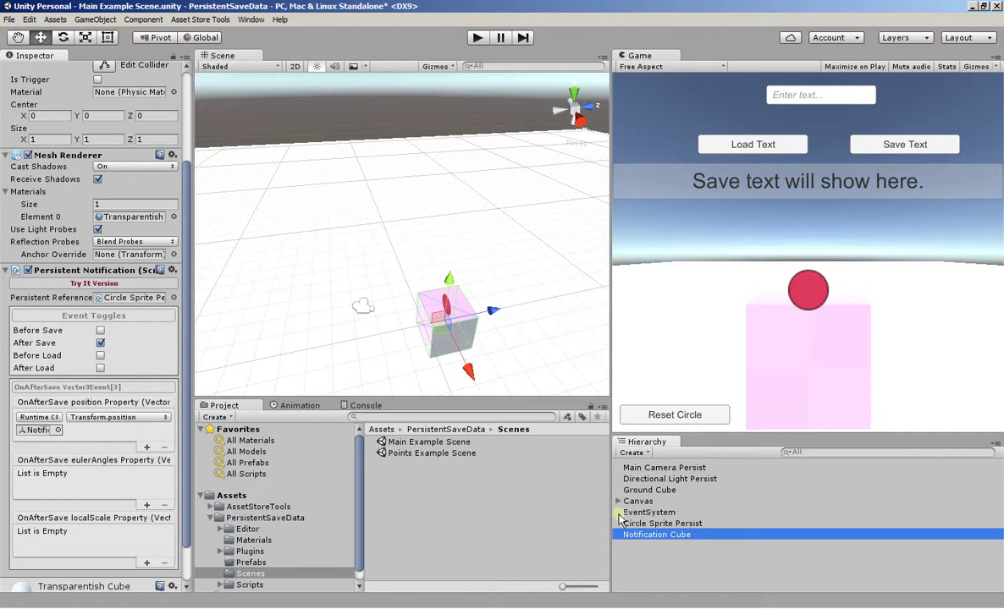
{"action": "left_click", "coordinate": [663, 524]}
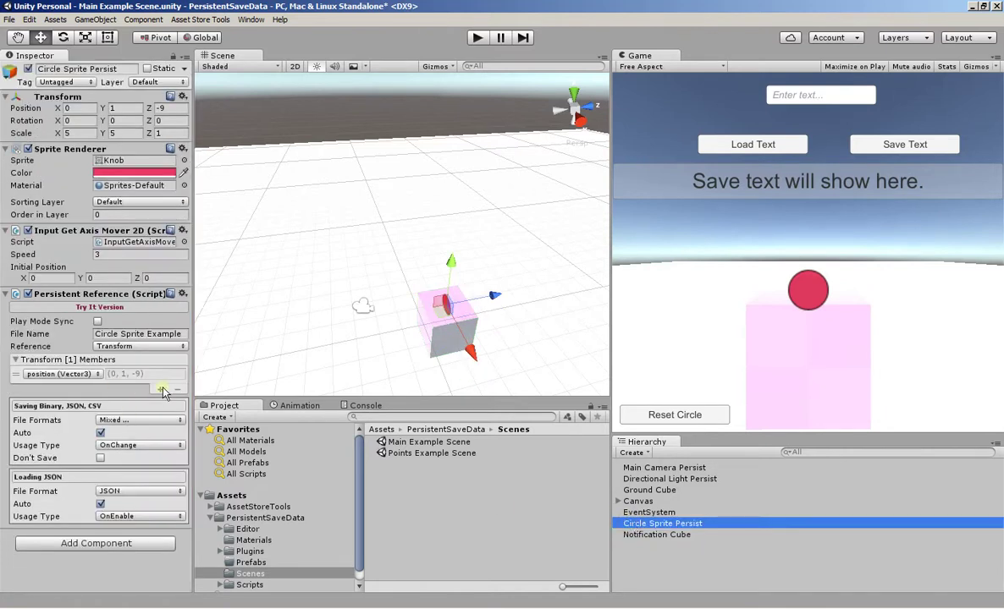
Add a second Transform member to Persistent Reference set to tag (String).
{"action": "left_click", "coordinate": [160, 389]}
{"action": "left_click", "coordinate": [101, 391]}
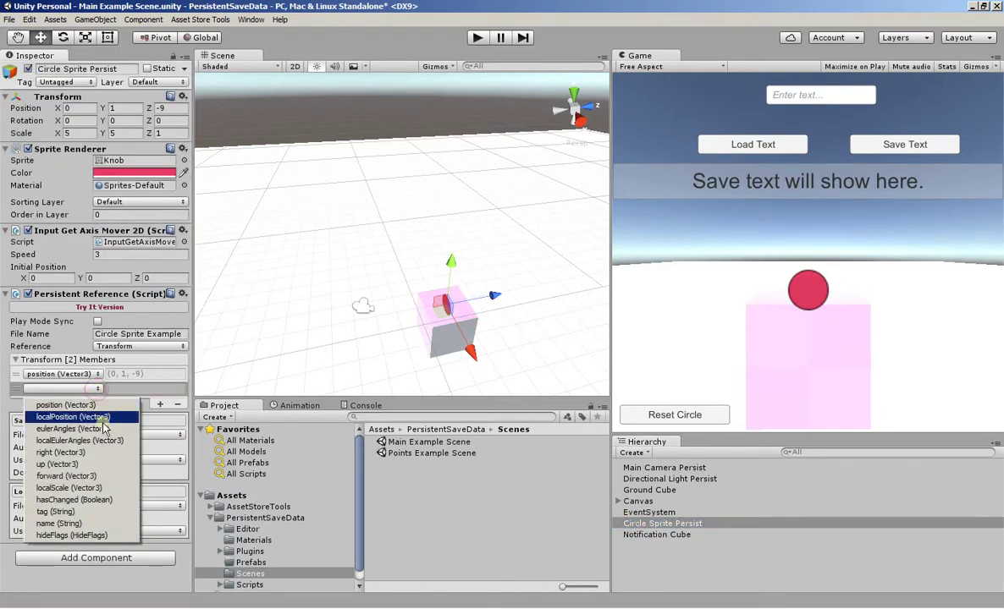
{"action": "left_click", "coordinate": [89, 513]}
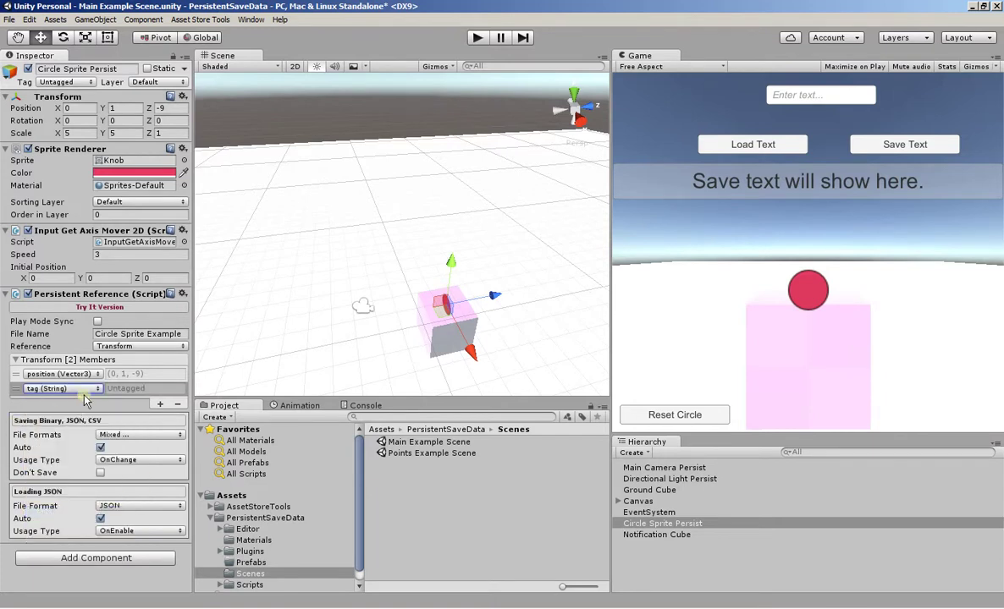
Remove the tag (String) member from Circle Sprite Persist, leaving only position (0, 1, -9).
{"action": "left_click", "coordinate": [650, 536]}
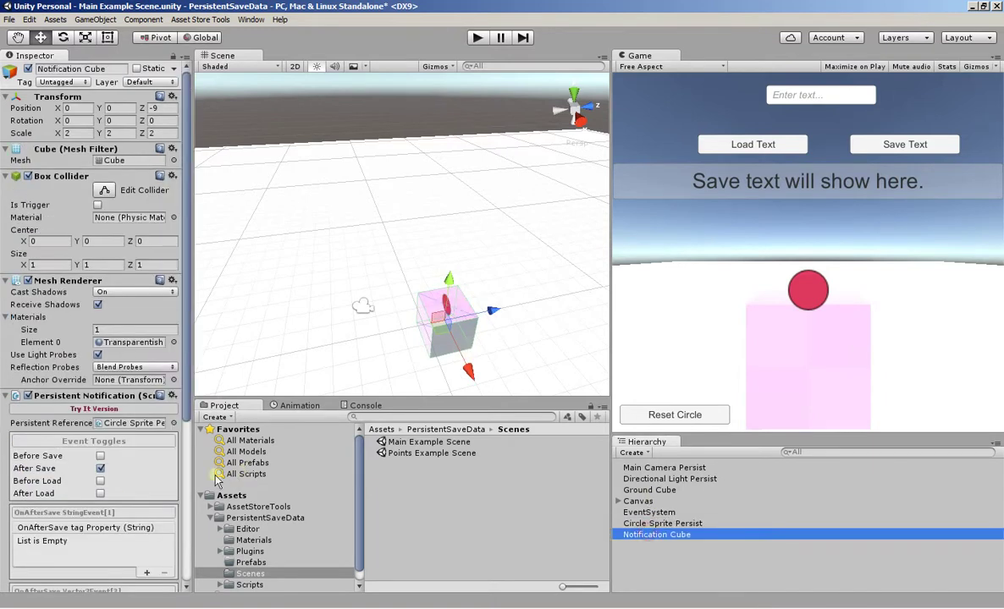
{"action": "scroll", "coordinate": [107, 476], "scroll_direction": "down", "scroll_amount": 5}
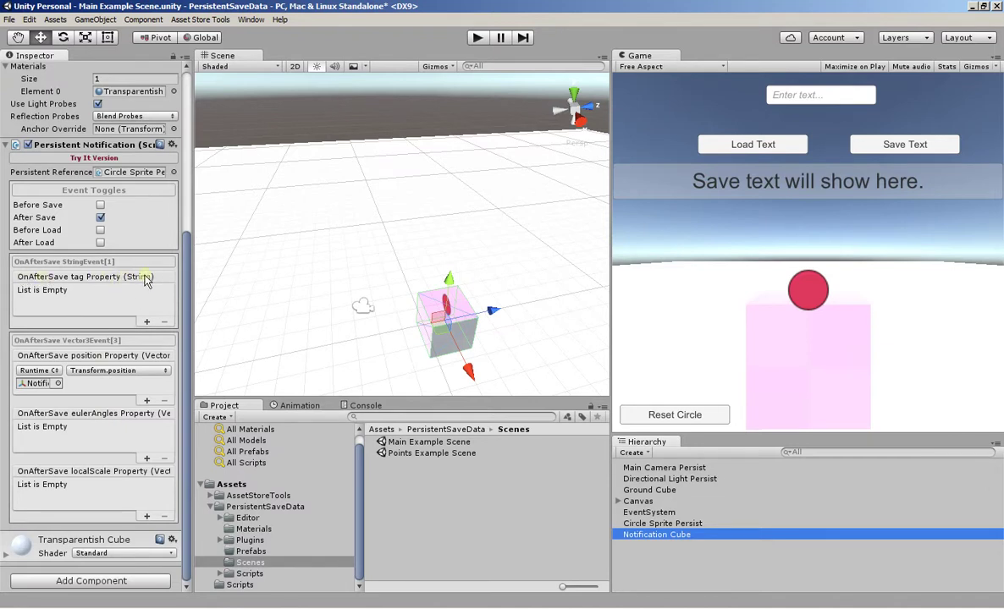
{"action": "left_click", "coordinate": [644, 524]}
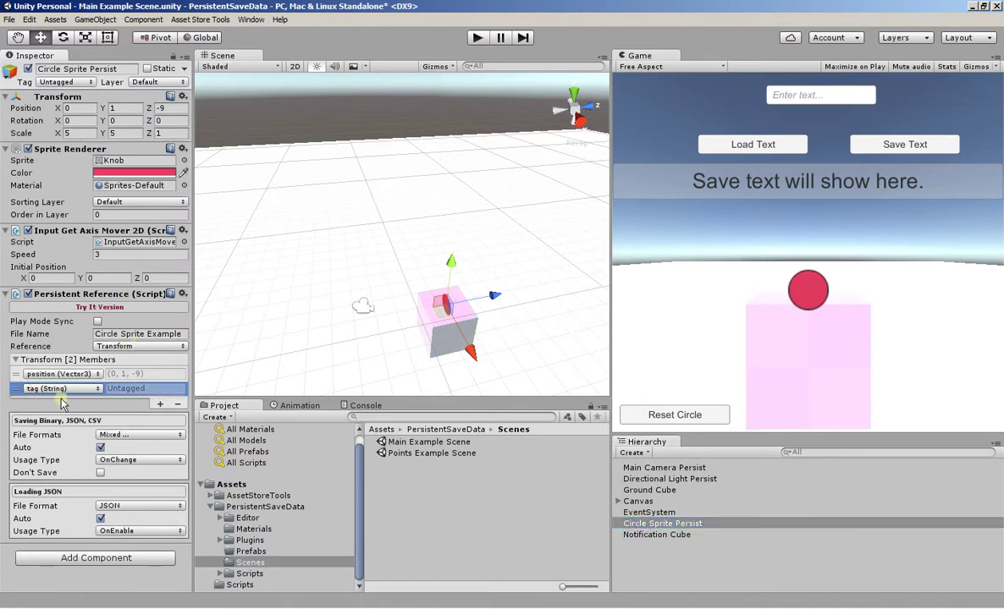
{"action": "left_click", "coordinate": [183, 406]}
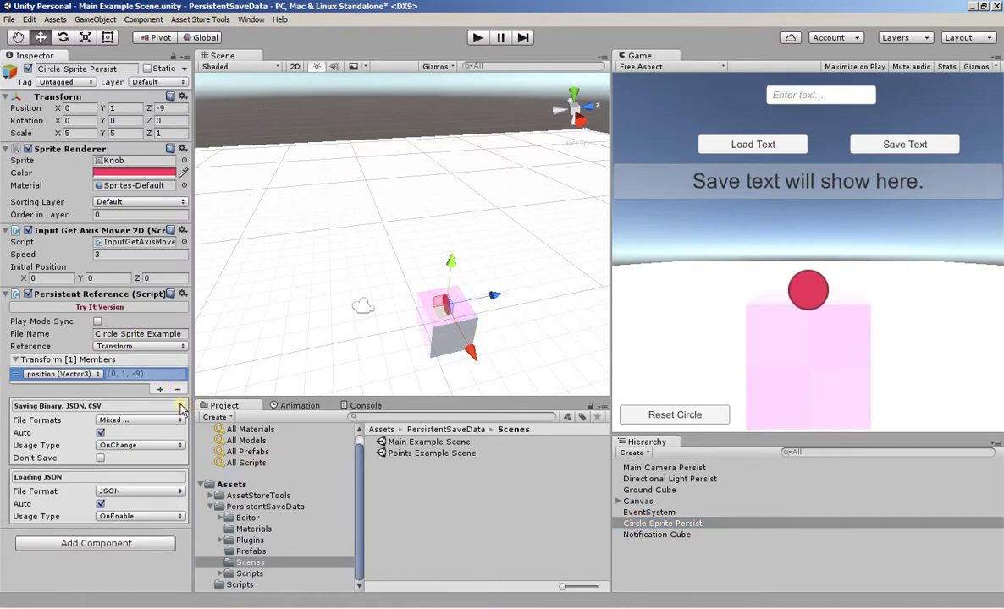
Browse the Notification Cube's position event function choices without changing anything.
{"action": "left_click", "coordinate": [643, 535]}
{"action": "scroll", "coordinate": [115, 391], "scroll_direction": "down", "scroll_amount": 5}
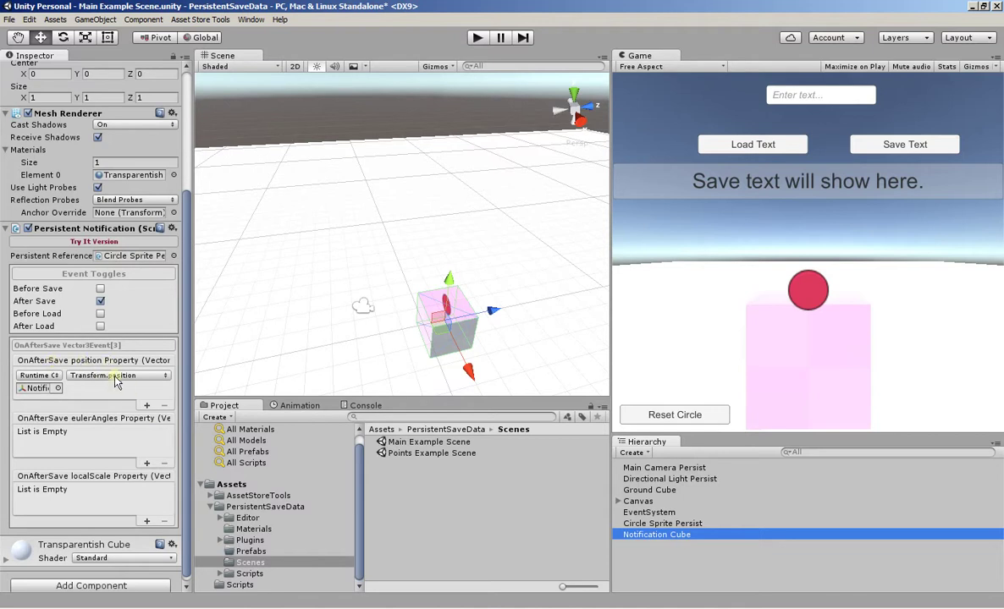
{"action": "scroll", "coordinate": [115, 381], "scroll_direction": "up", "scroll_amount": 2}
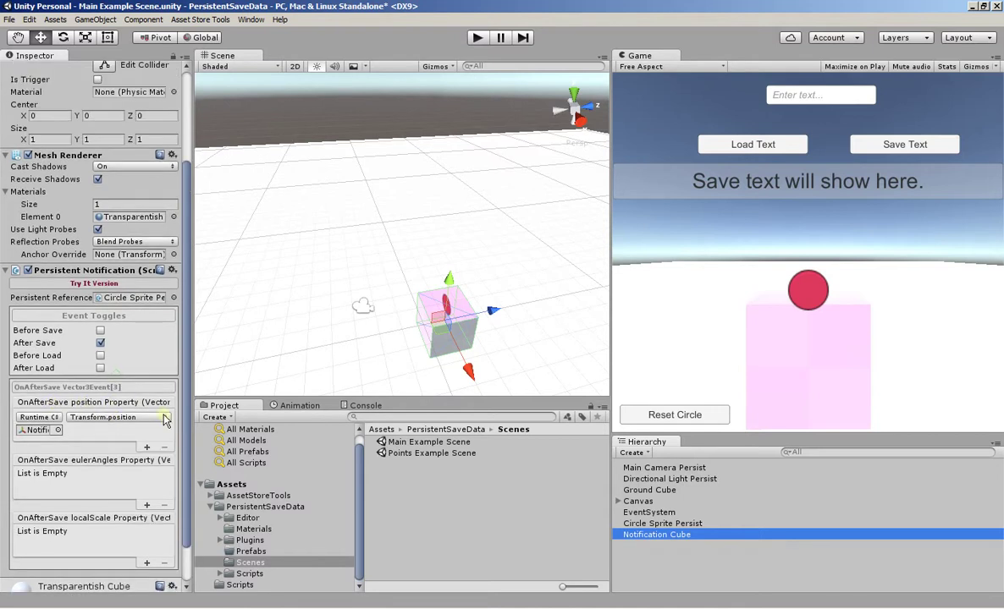
{"action": "left_click", "coordinate": [165, 421]}
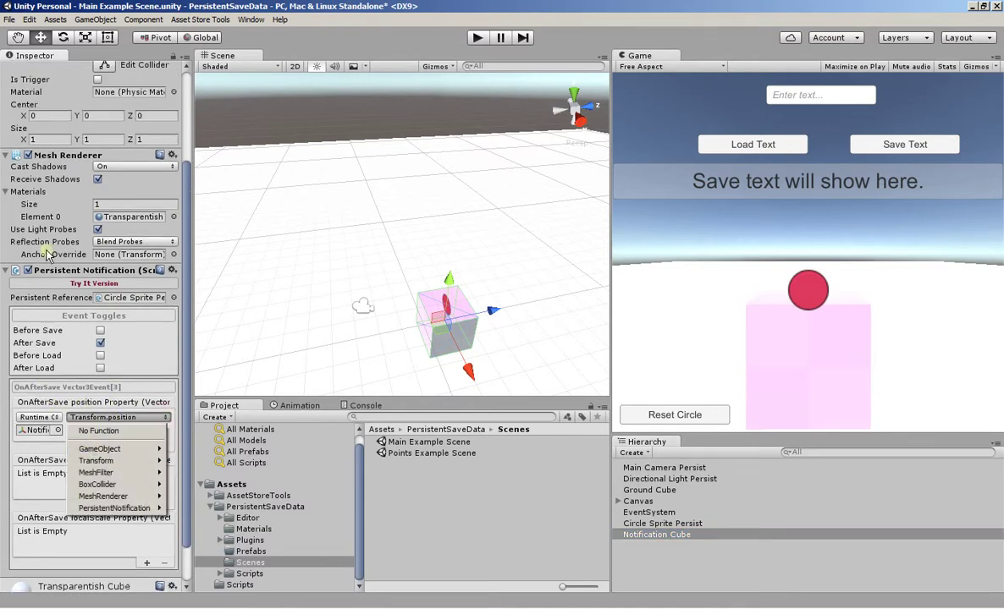
{"action": "left_click", "coordinate": [7, 270]}
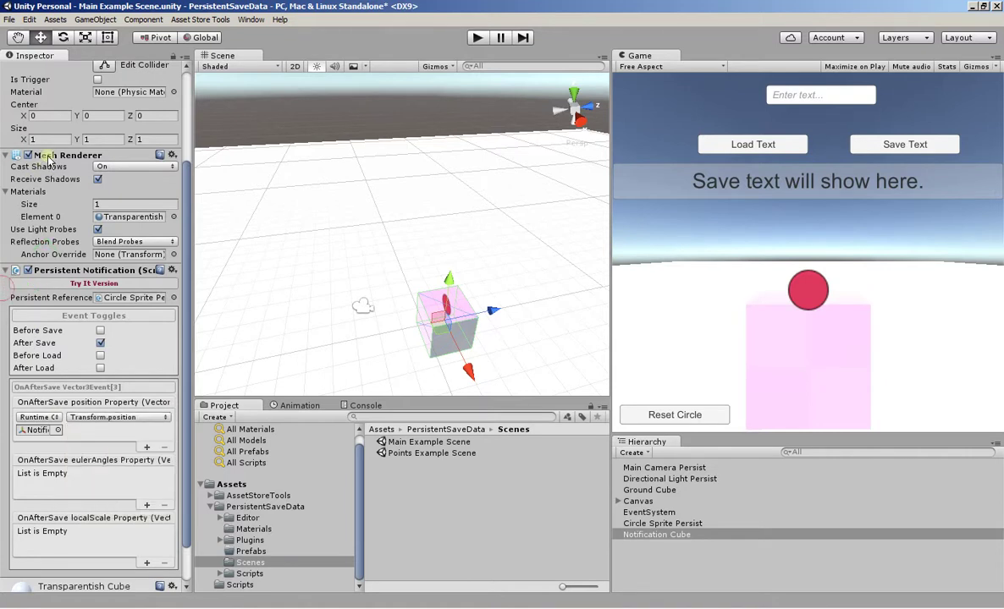
{"action": "left_click", "coordinate": [93, 417]}
{"action": "mouse_move", "coordinate": [101, 461]}
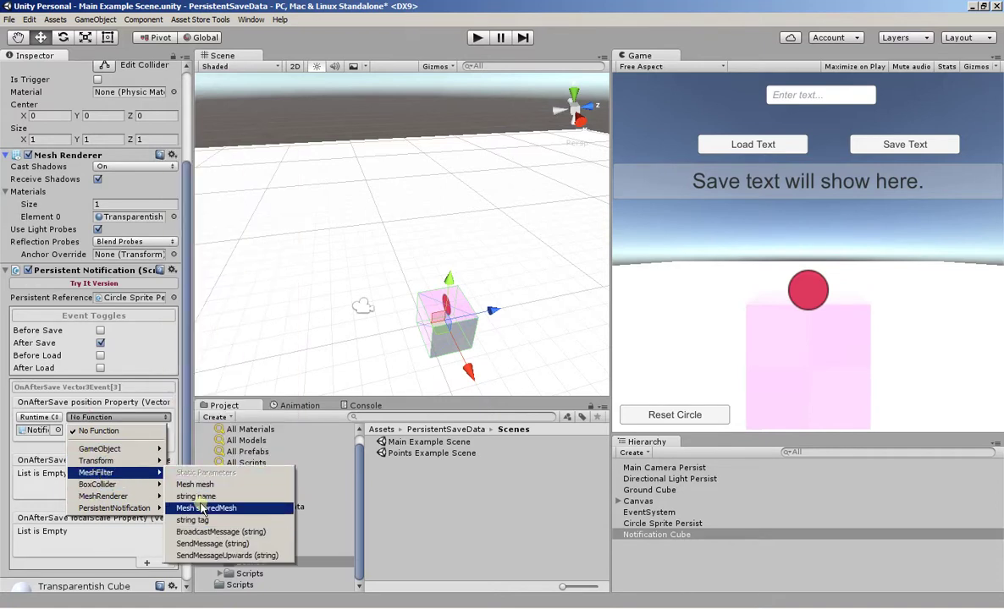
{"action": "left_click", "coordinate": [8, 411]}
{"action": "scroll", "coordinate": [58, 391], "scroll_direction": "up", "scroll_amount": 5}
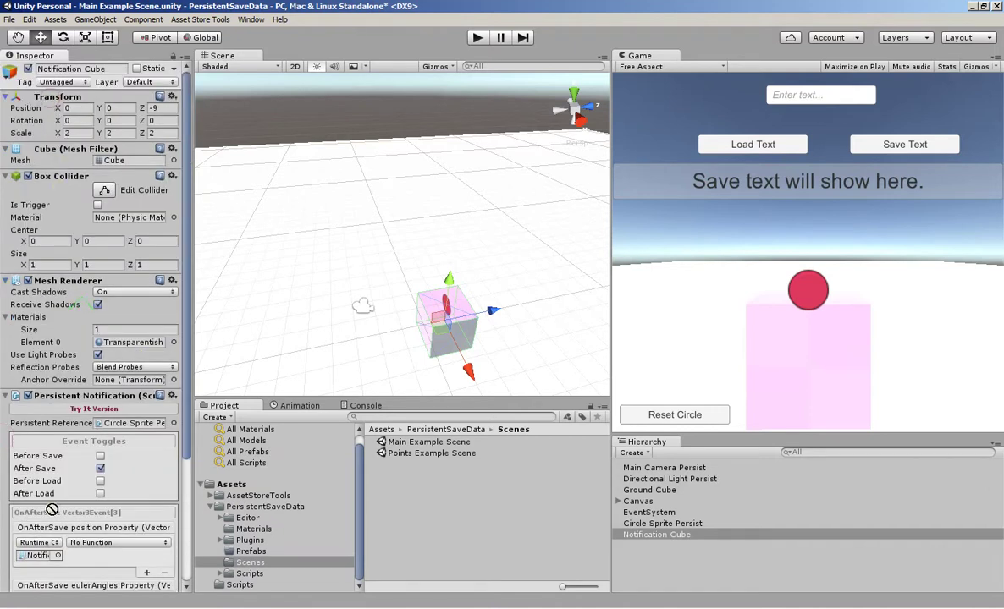
Assign Transform.position to the OnAfterSave position event and test it with a Play run.
{"action": "left_click", "coordinate": [103, 542]}
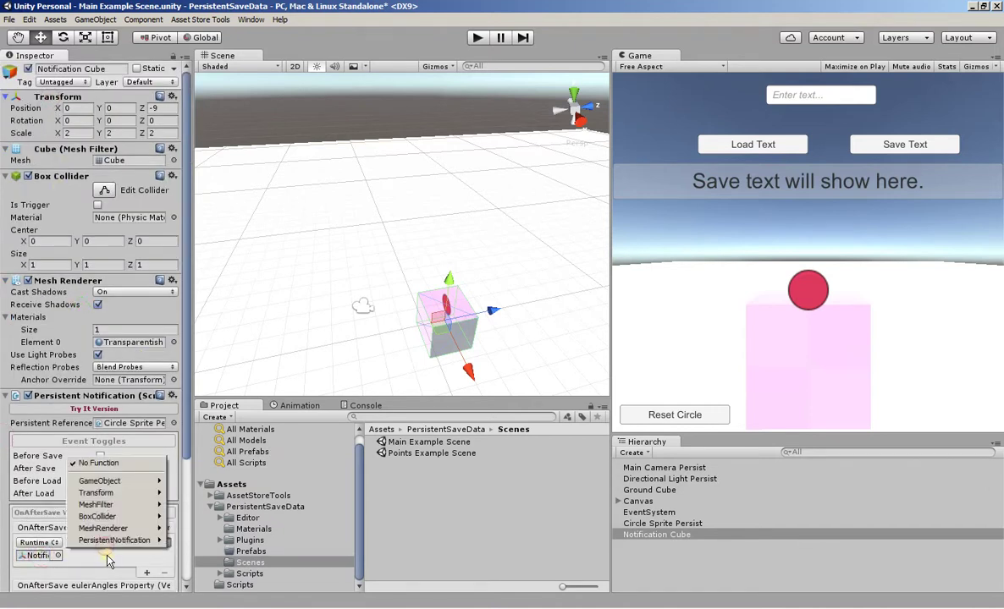
{"action": "mouse_move", "coordinate": [136, 493]}
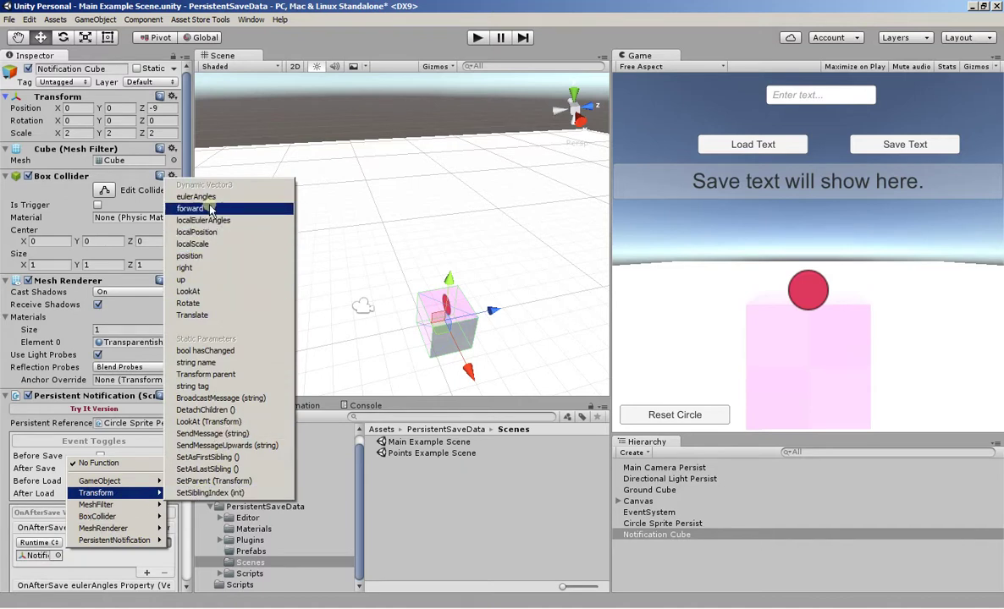
{"action": "left_click", "coordinate": [204, 257]}
{"action": "scroll", "coordinate": [160, 297], "scroll_direction": "down", "scroll_amount": 5}
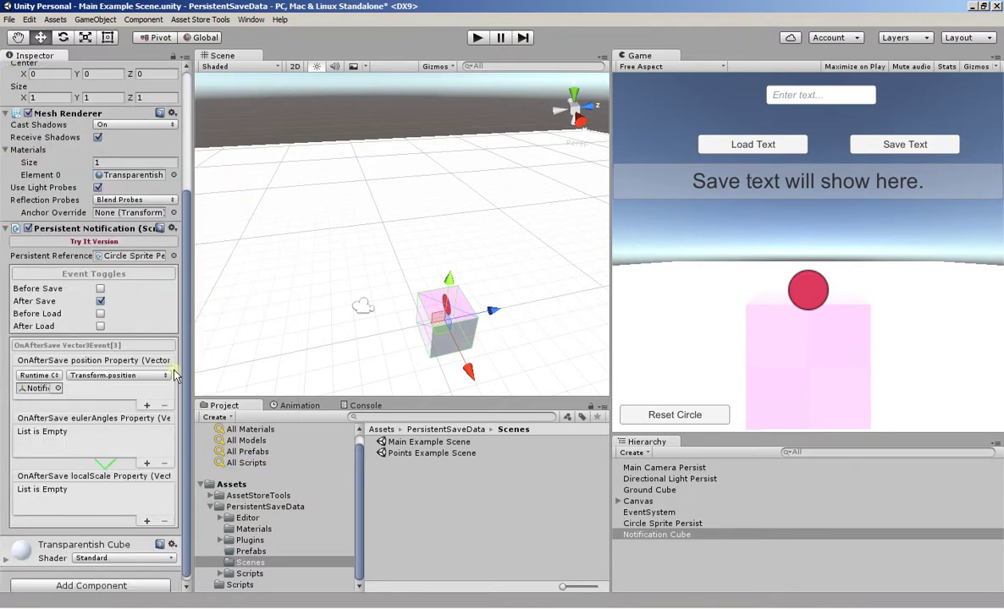
{"action": "left_click", "coordinate": [476, 38]}
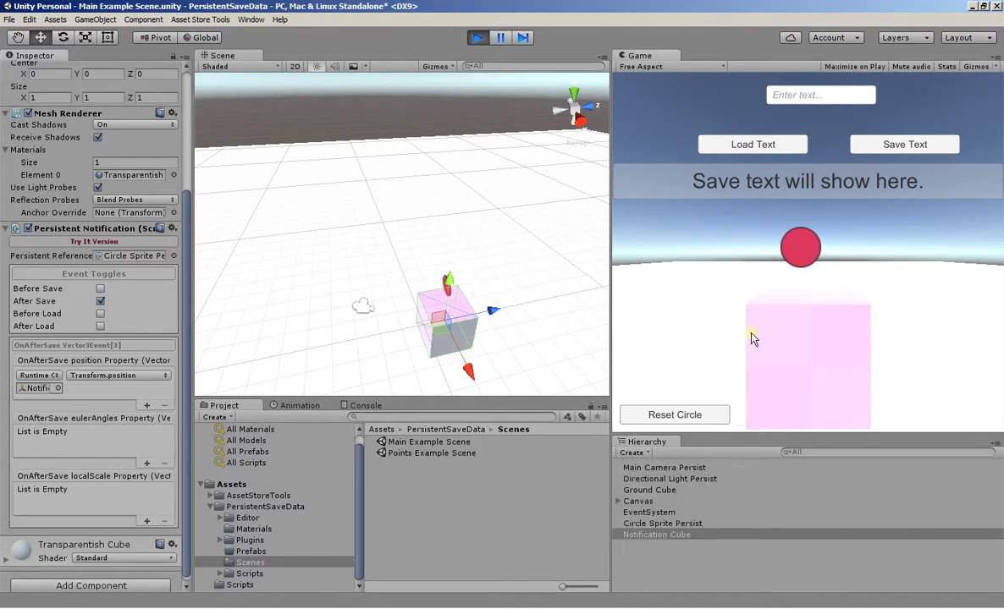
{"action": "left_click", "coordinate": [477, 38]}
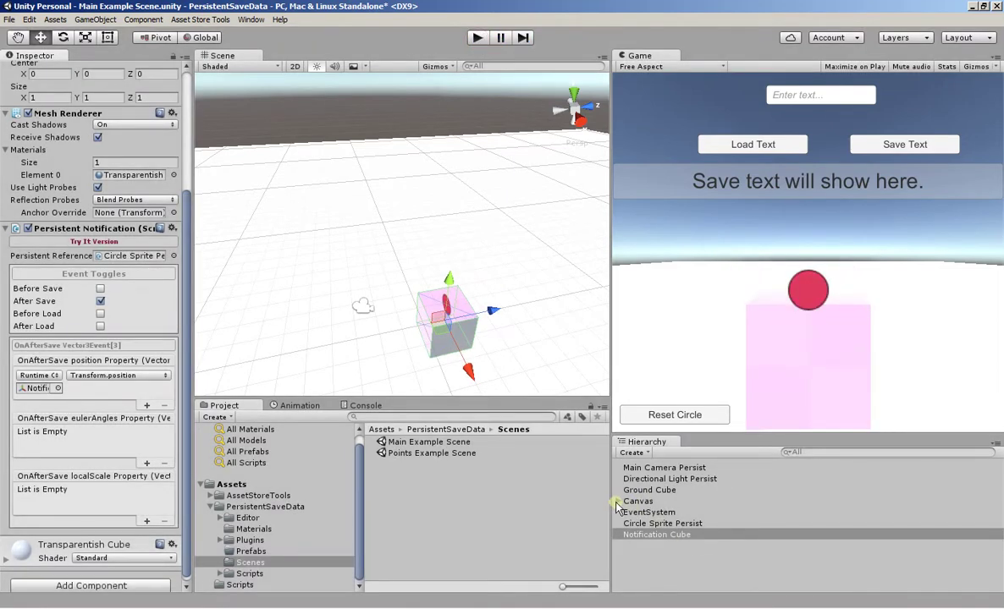
Show InputField Persist's Persistent Reference settings under Canvas, comparing briefly with Circle Sprite Persist.
{"action": "left_click", "coordinate": [617, 501]}
{"action": "left_click", "coordinate": [664, 509]}
{"action": "scroll", "coordinate": [100, 381], "scroll_direction": "down", "scroll_amount": 10}
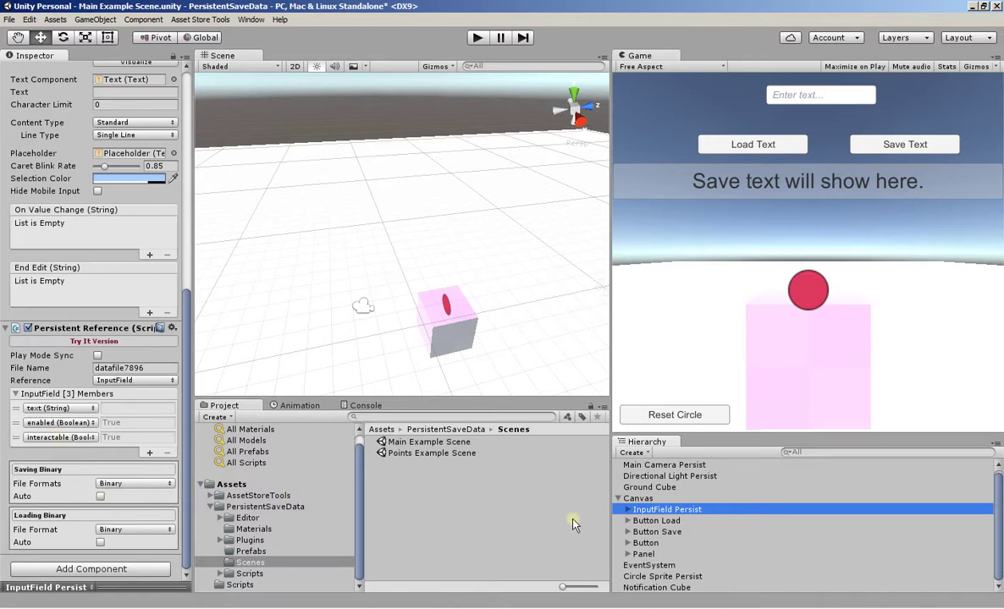
{"action": "left_click", "coordinate": [650, 577]}
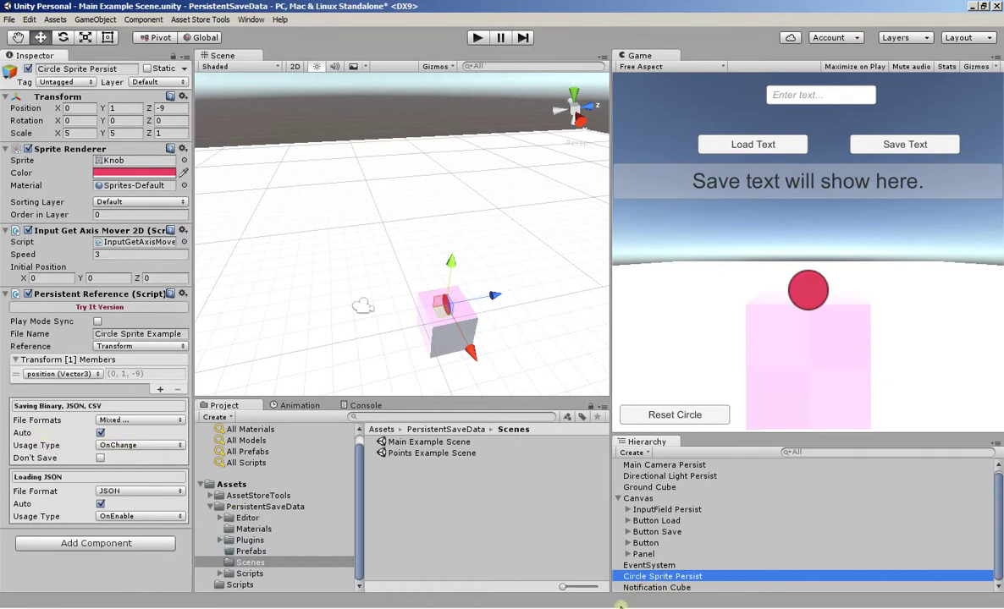
{"action": "left_click", "coordinate": [665, 510]}
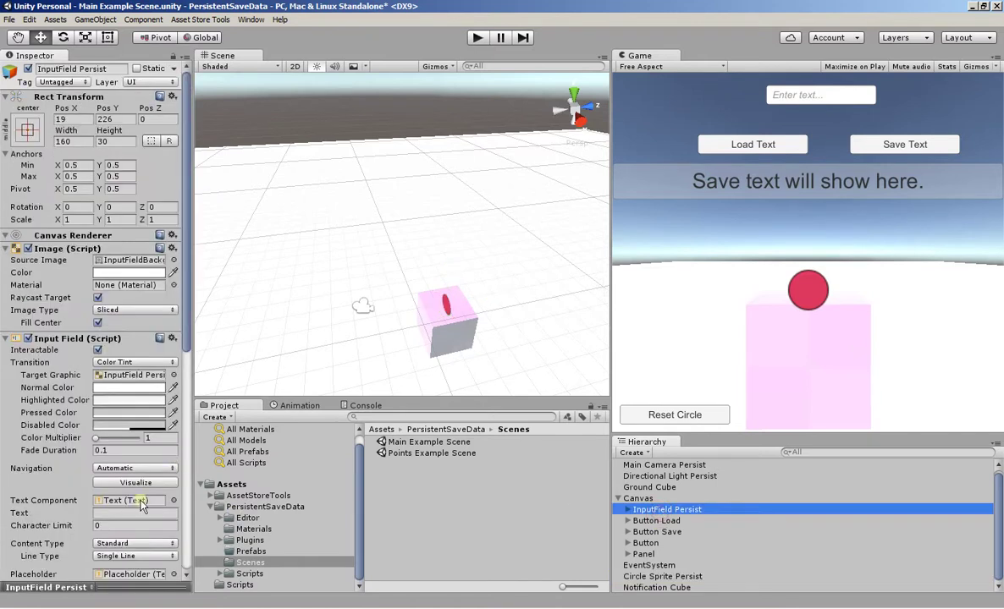
{"action": "scroll", "coordinate": [51, 491], "scroll_direction": "down", "scroll_amount": 10}
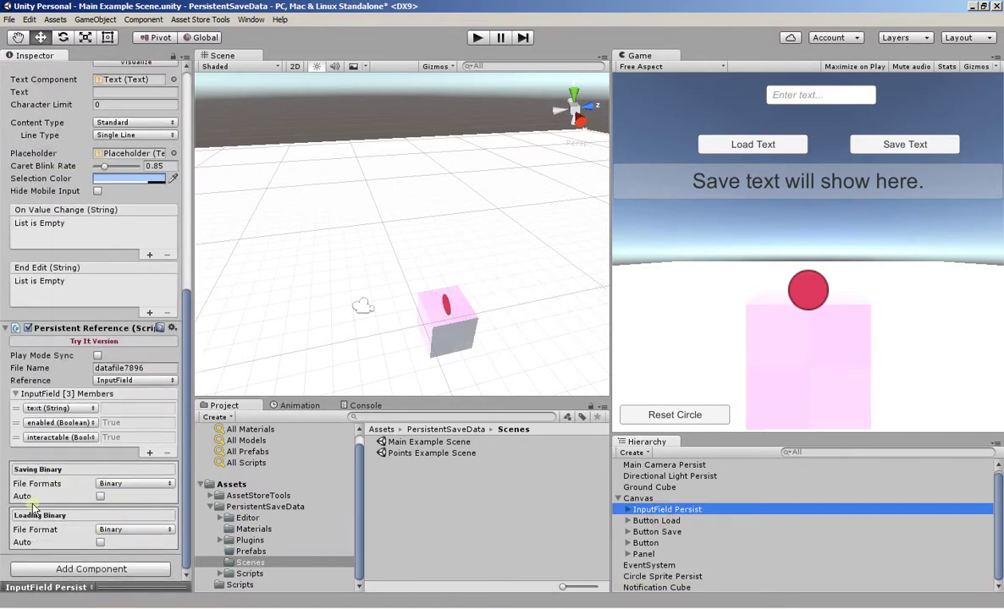
Toggle Saving Auto on and back off, and keep Binary as the loading File Format.
{"action": "left_click", "coordinate": [99, 497]}
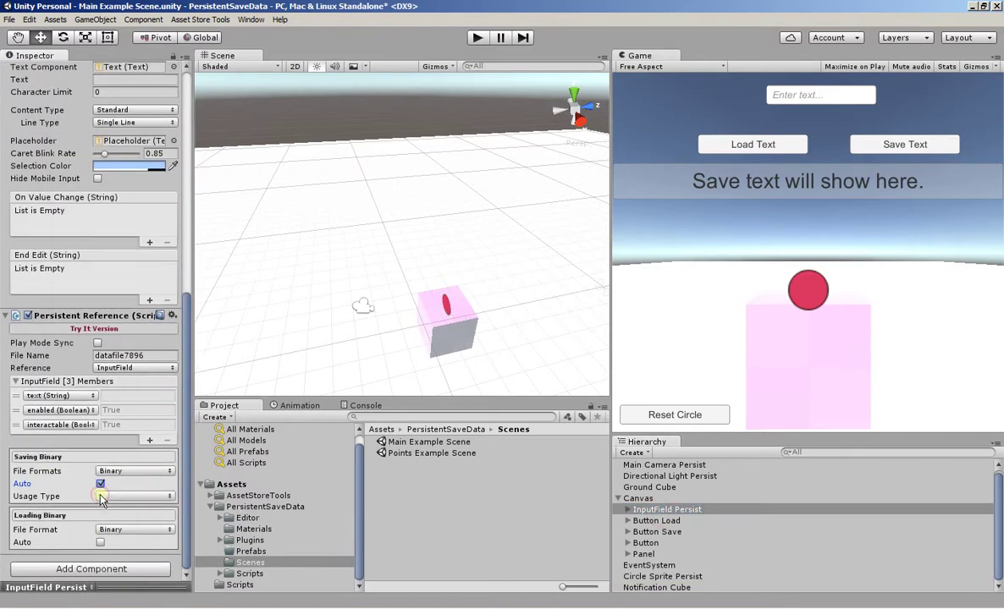
{"action": "left_click", "coordinate": [99, 497]}
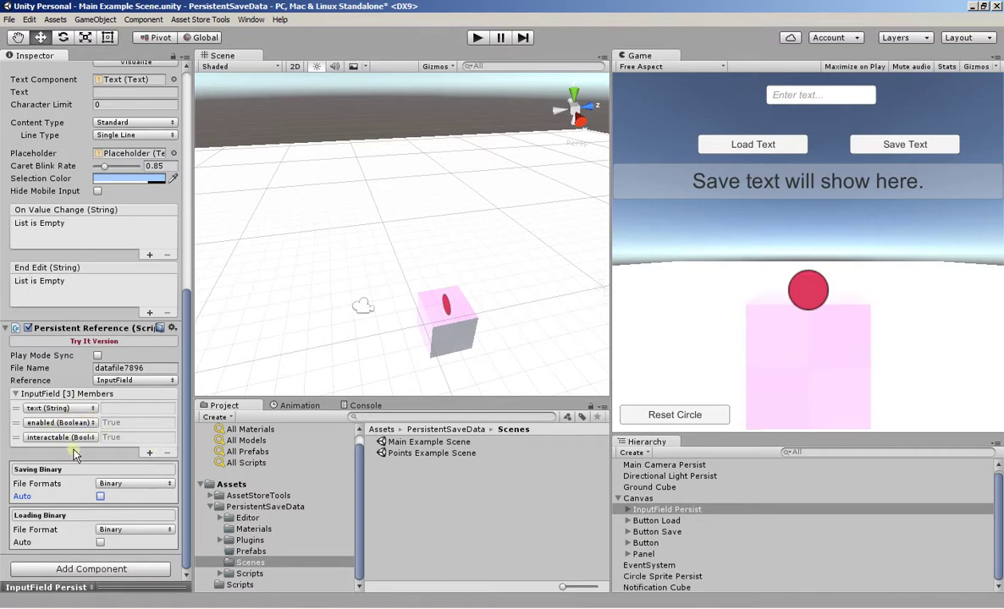
{"action": "left_click", "coordinate": [146, 531]}
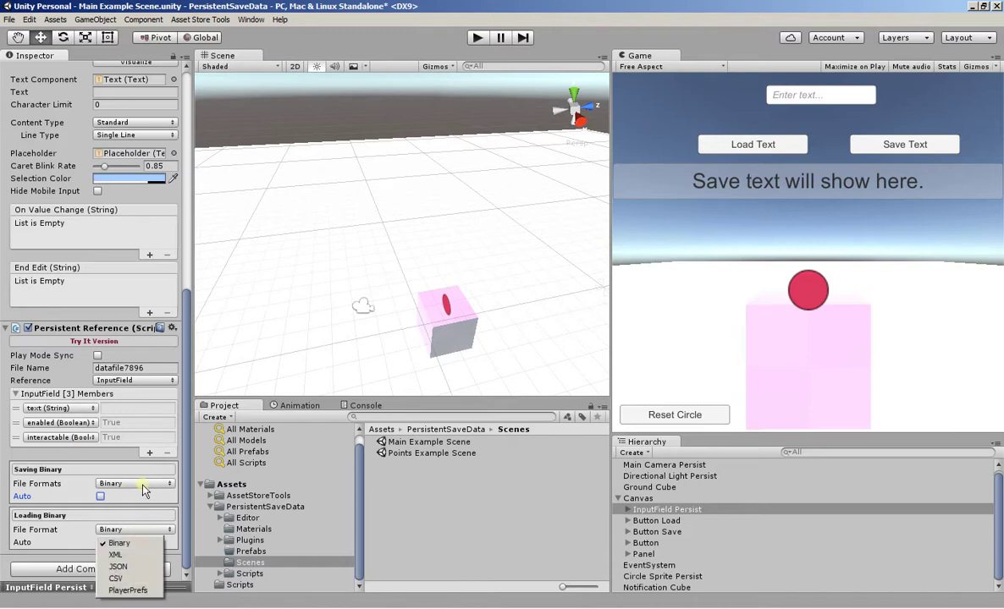
{"action": "left_click", "coordinate": [142, 502]}
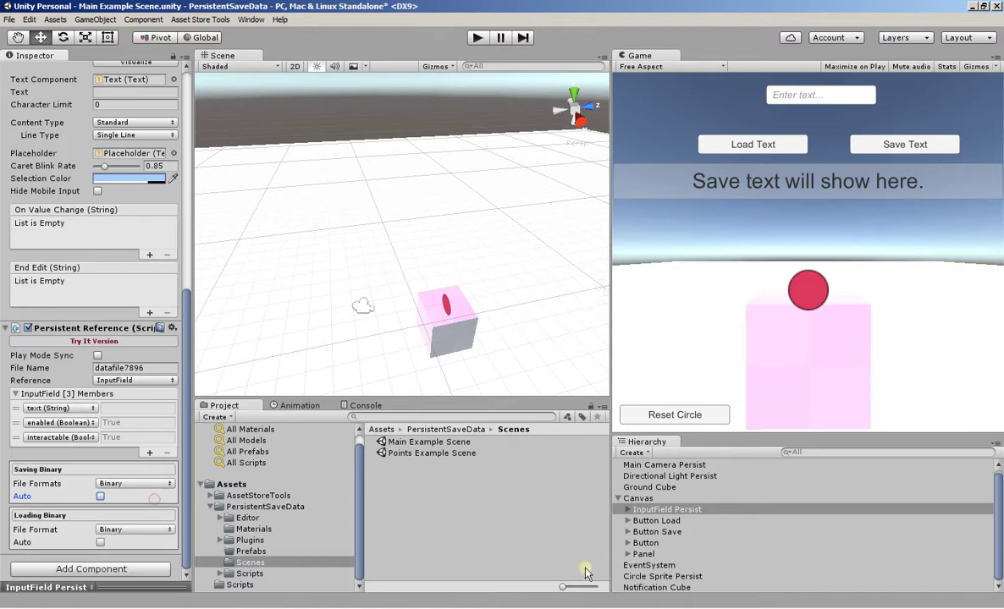
Inspect the On Click events of Button Load, including its function choices, and Button Save.
{"action": "left_click", "coordinate": [656, 521]}
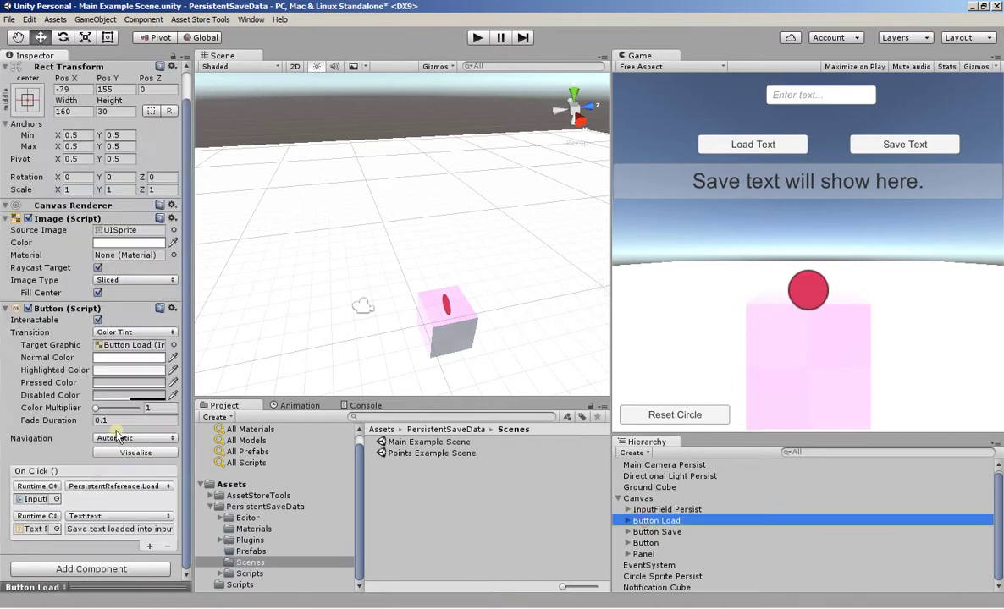
{"action": "left_click", "coordinate": [164, 487]}
{"action": "mouse_move", "coordinate": [141, 578]}
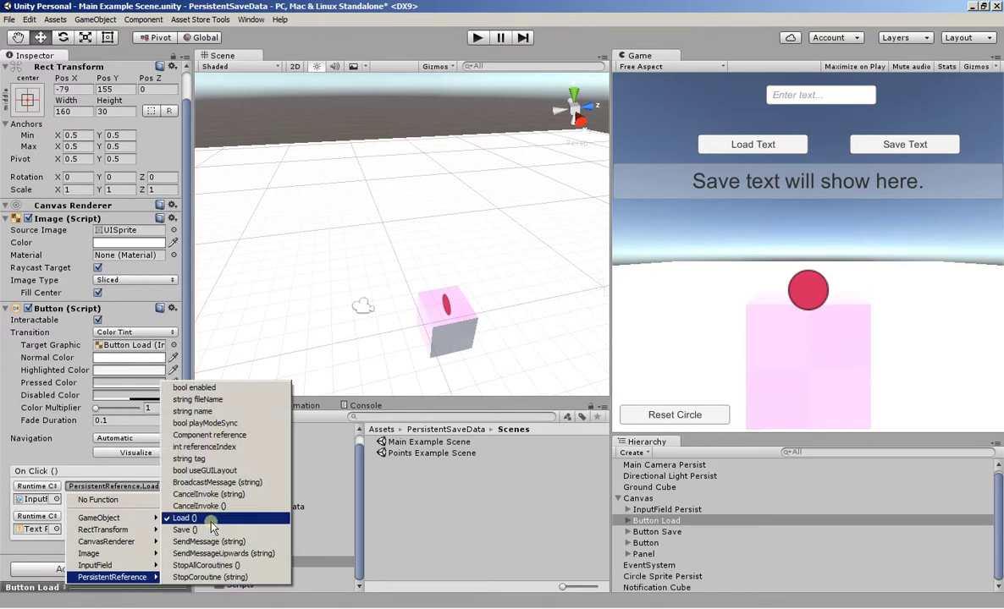
{"action": "left_click", "coordinate": [660, 532]}
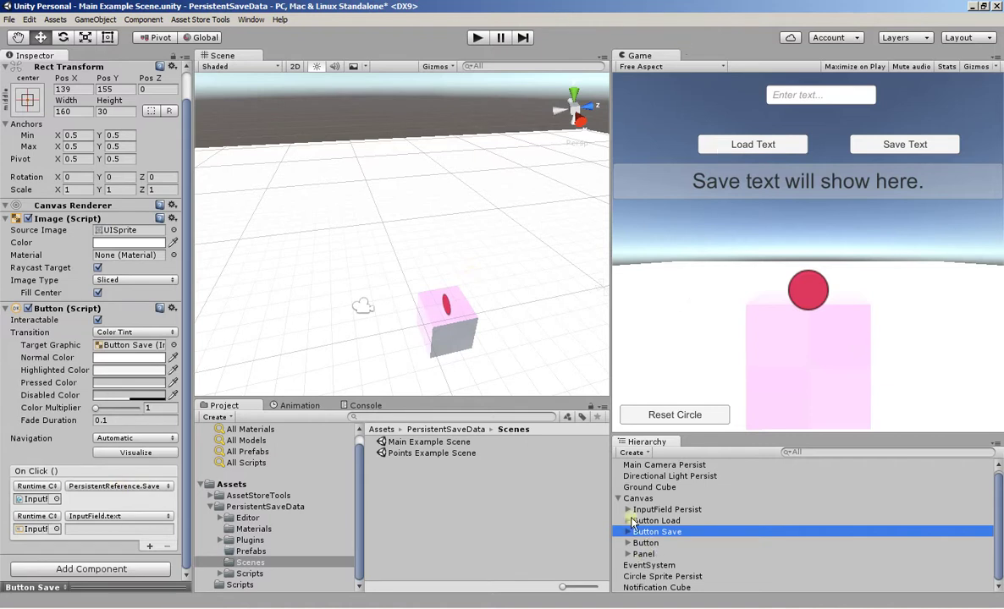
Expand Panel and review Text Persist's Persistent Notification referencing InputField Persist and its OnAfterSave Text.text call.
{"action": "left_click", "coordinate": [627, 554]}
{"action": "left_click", "coordinate": [666, 565]}
{"action": "scroll", "coordinate": [85, 440], "scroll_direction": "down", "scroll_amount": 5}
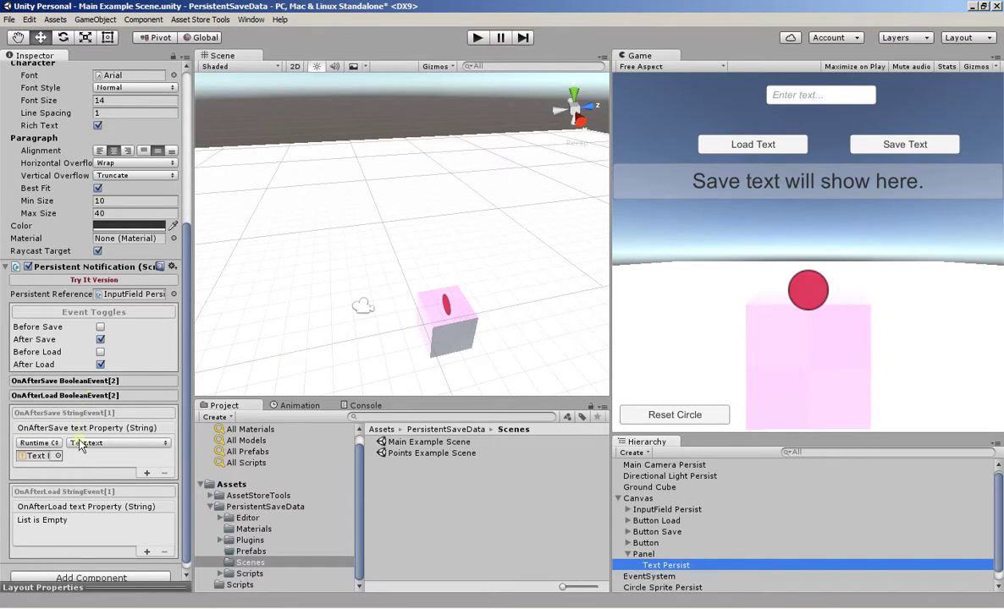
{"action": "scroll", "coordinate": [80, 462], "scroll_direction": "up", "scroll_amount": 8}
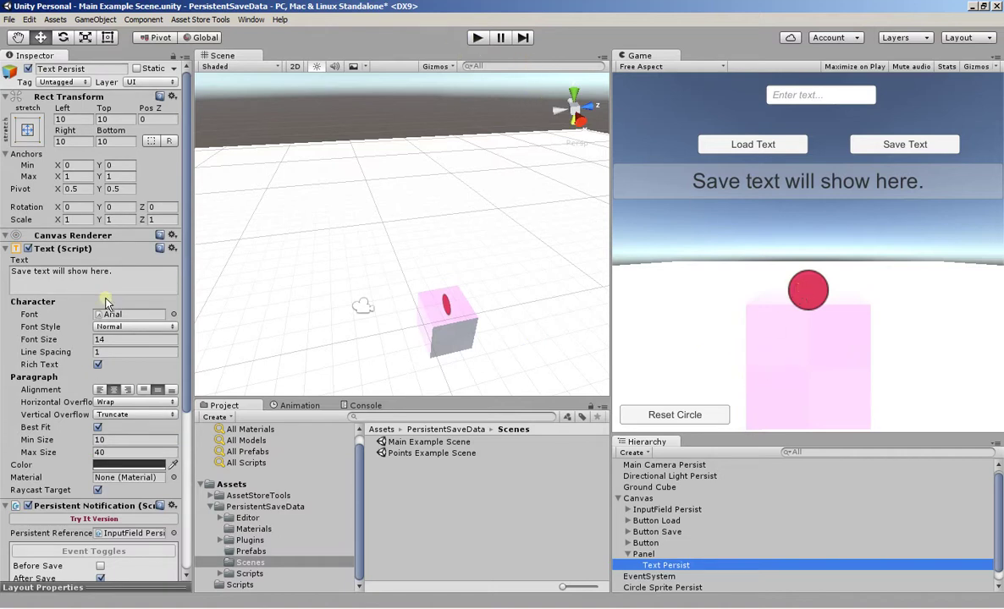
Collapse Panel, select Circle Sprite Persist, and place the cursor in its 'Circle Sprite Example' file name.
{"action": "left_click", "coordinate": [627, 555]}
{"action": "left_click", "coordinate": [647, 576]}
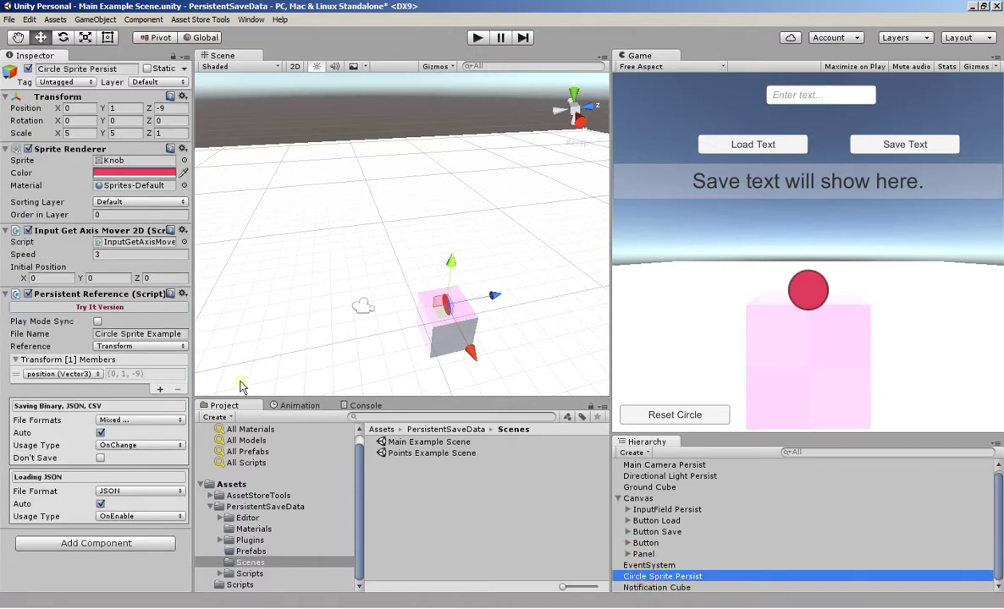
{"action": "left_click", "coordinate": [180, 334]}
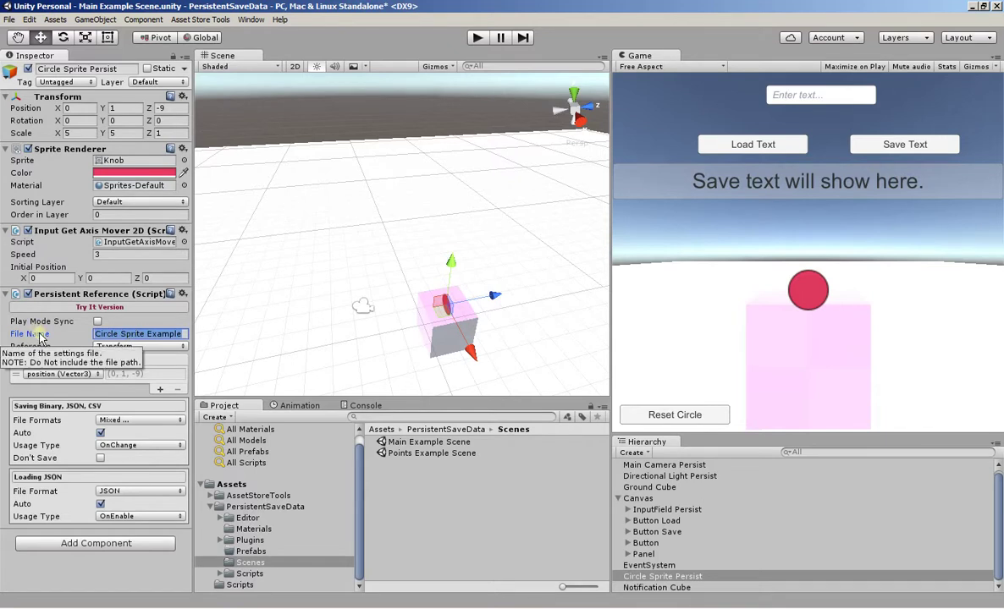
{"action": "left_click", "coordinate": [149, 334]}
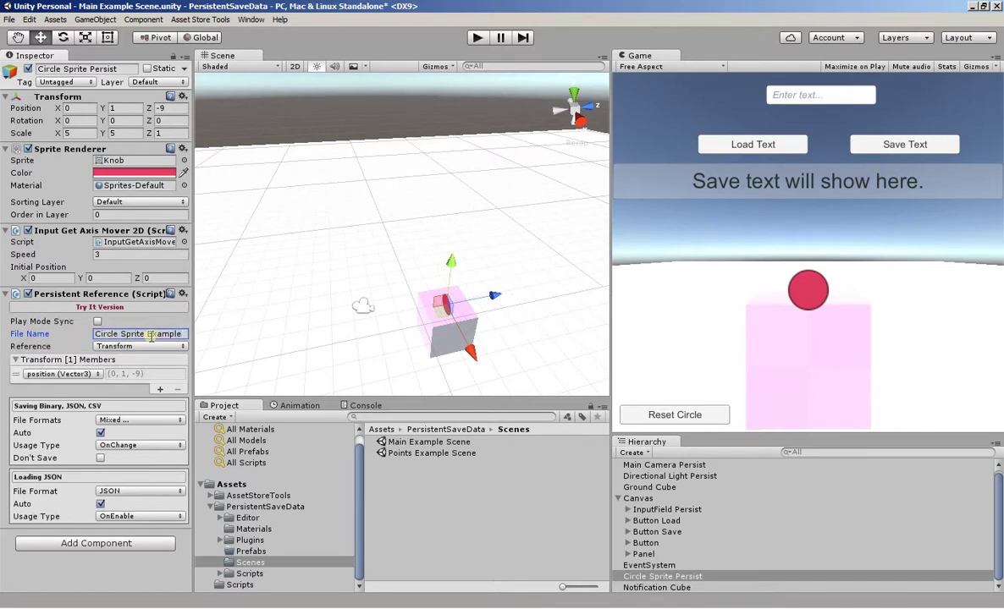